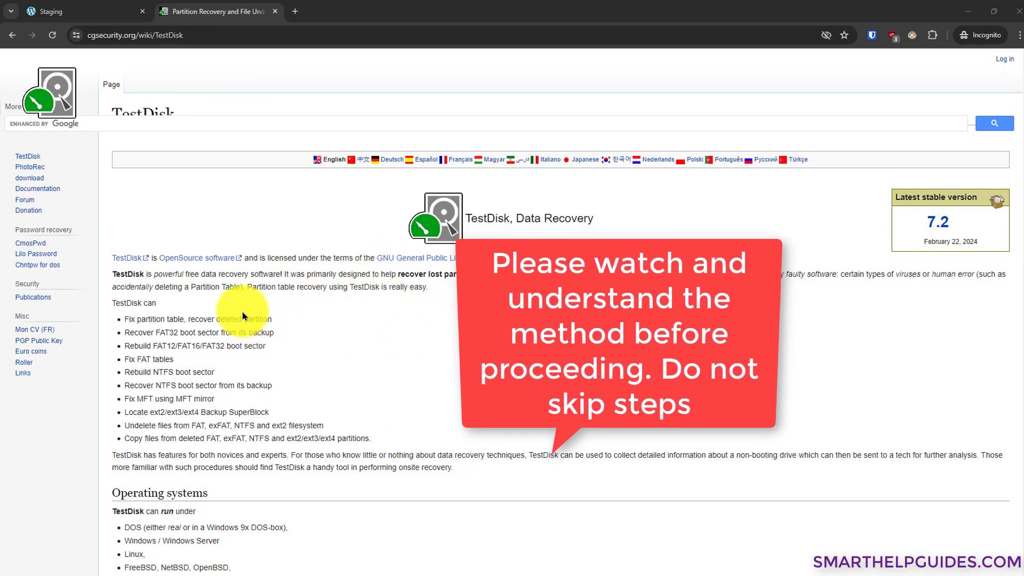
- Go to the TestDisk download page from the wiki's left sidebar
click(27, 176)
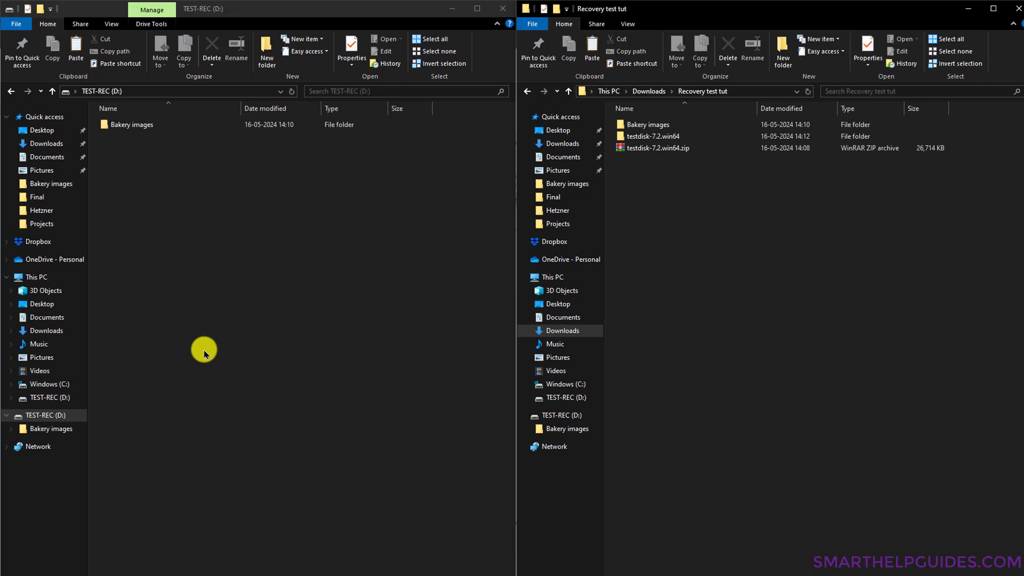
- Open the Bakery images folder on TEST-REC (D:) to view its images, archives and PDF
click(204, 349)
click(155, 126)
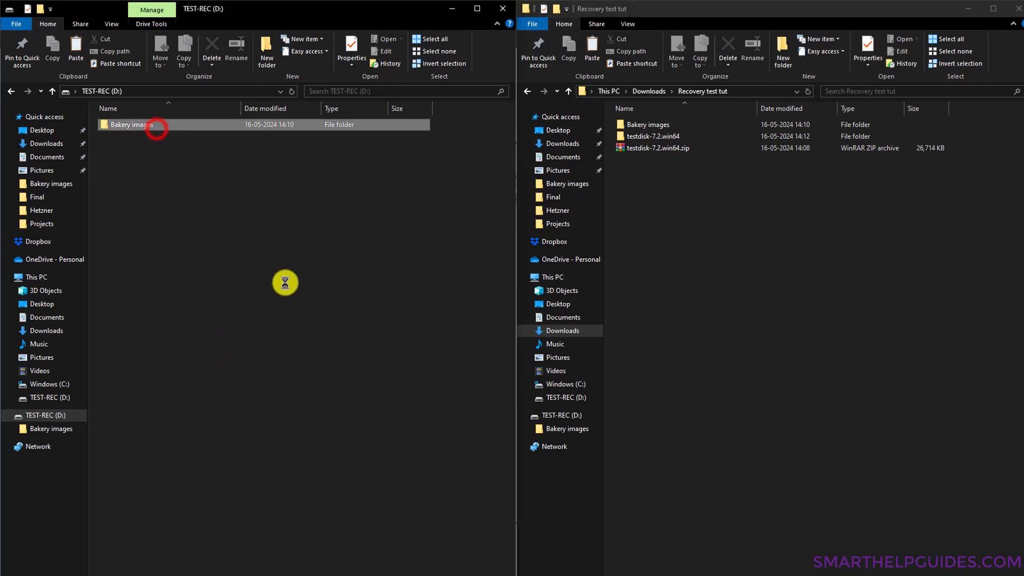
double_click(154, 125)
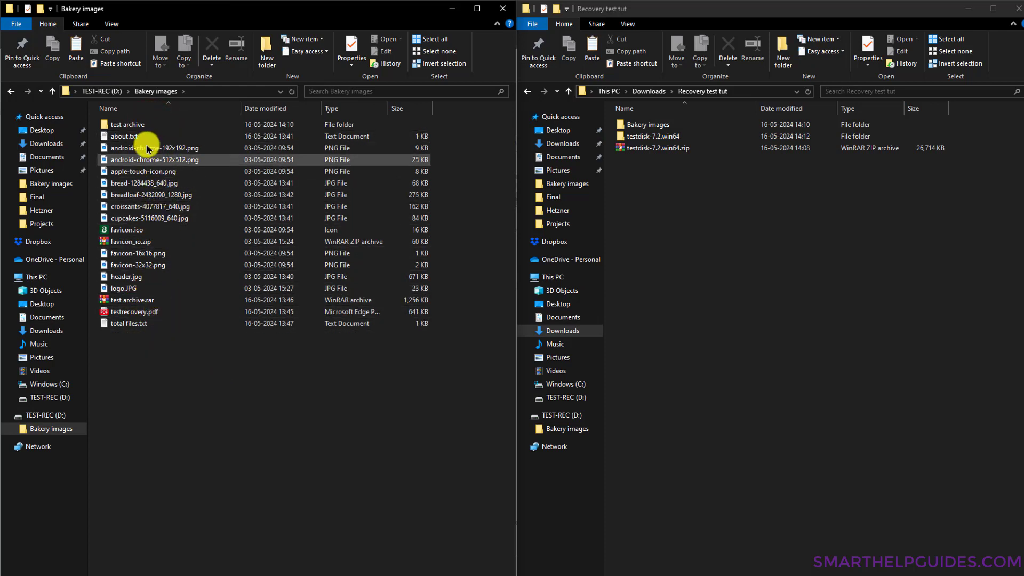
- Permanently delete the Bakery images folder from the TEST-REC (D:) drive with Shift+Delete
click(100, 91)
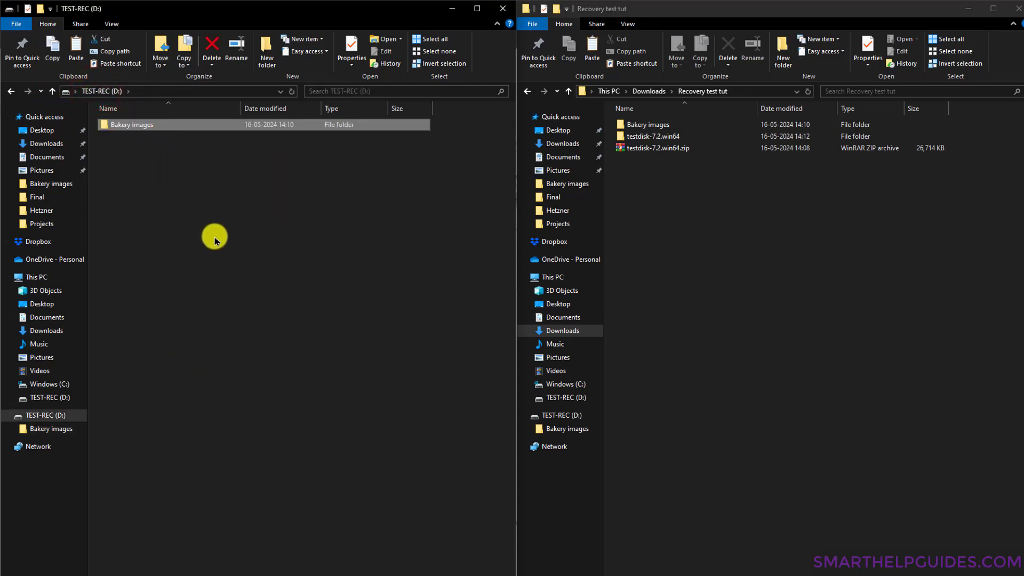
key(shift+Delete)
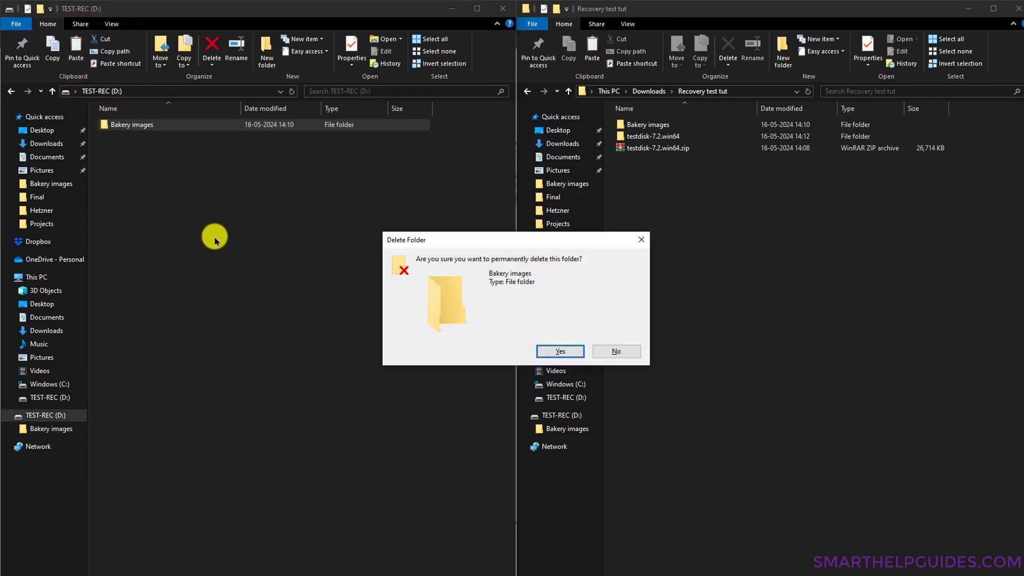
click(547, 349)
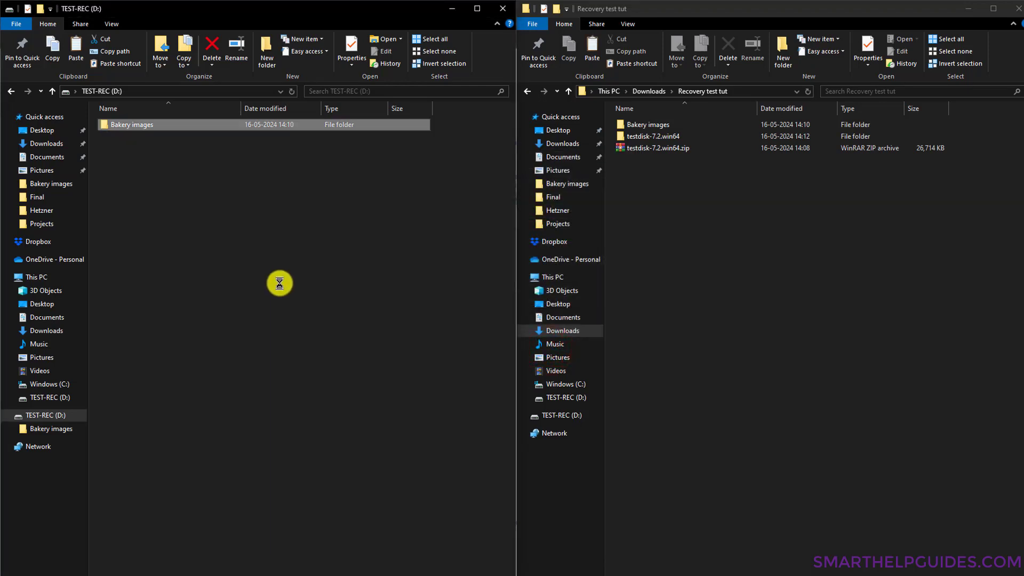
- Refresh the now-empty TEST-REC (D:) listing twice
right_click(259, 240)
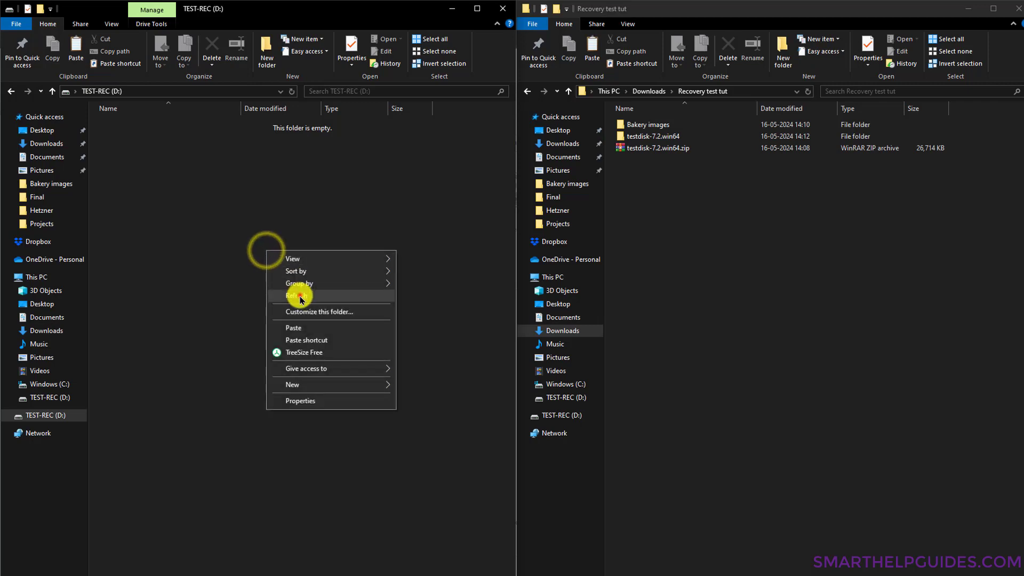
click(300, 295)
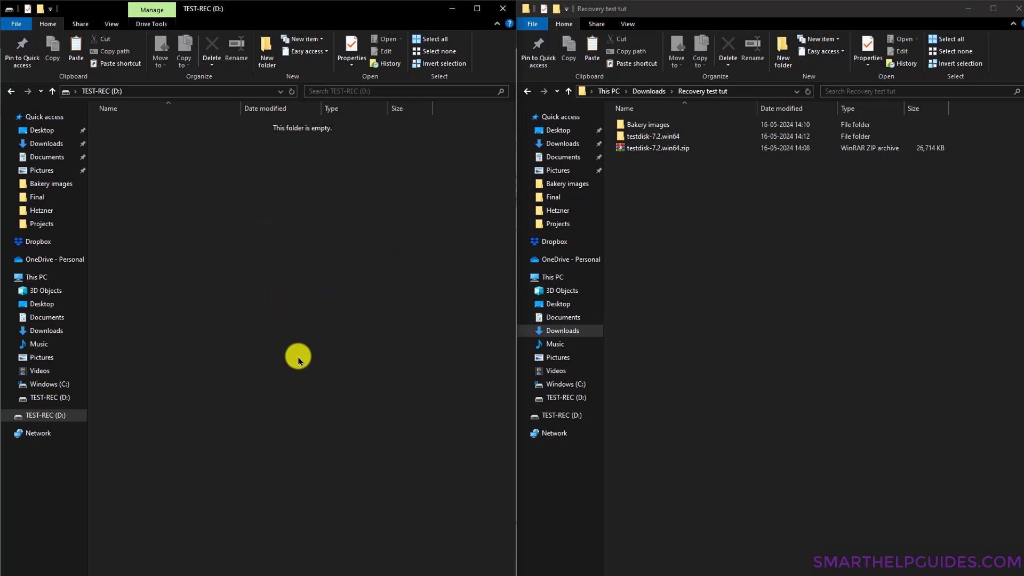
right_click(260, 254)
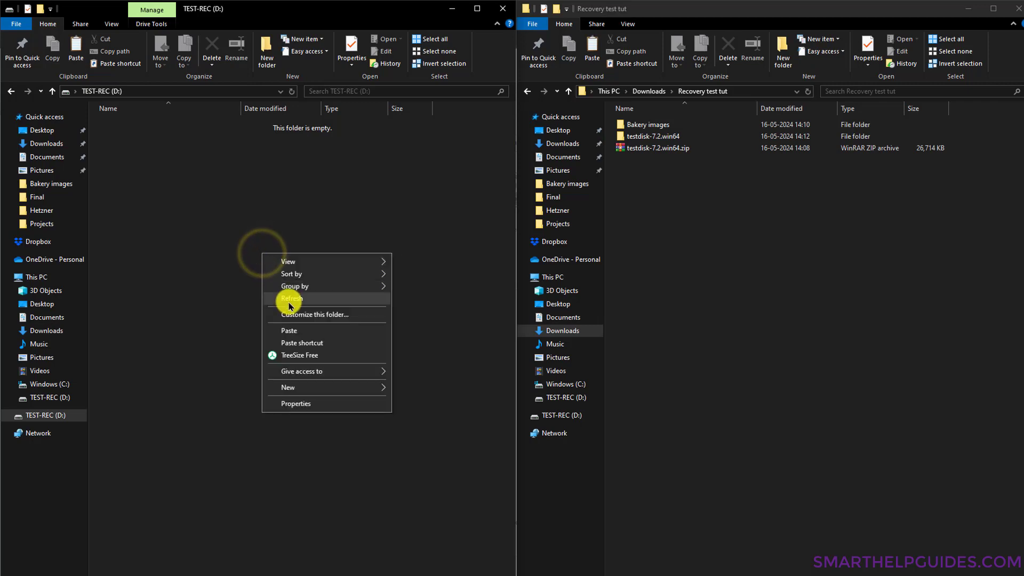
click(289, 298)
click(768, 265)
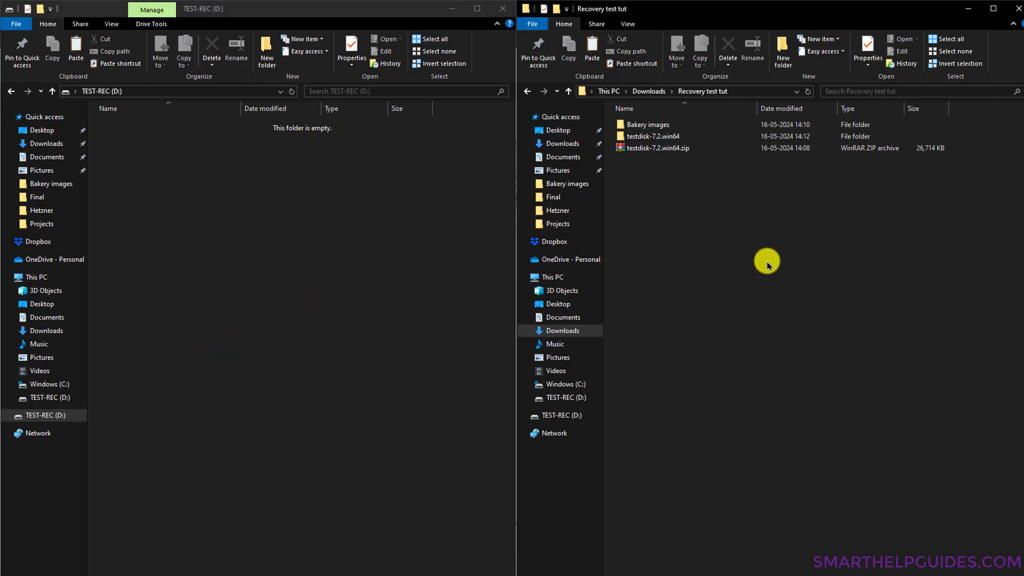
- Open the extracted testdisk-7.2.win64 folder in Recovery test tut and browse its files
click(766, 262)
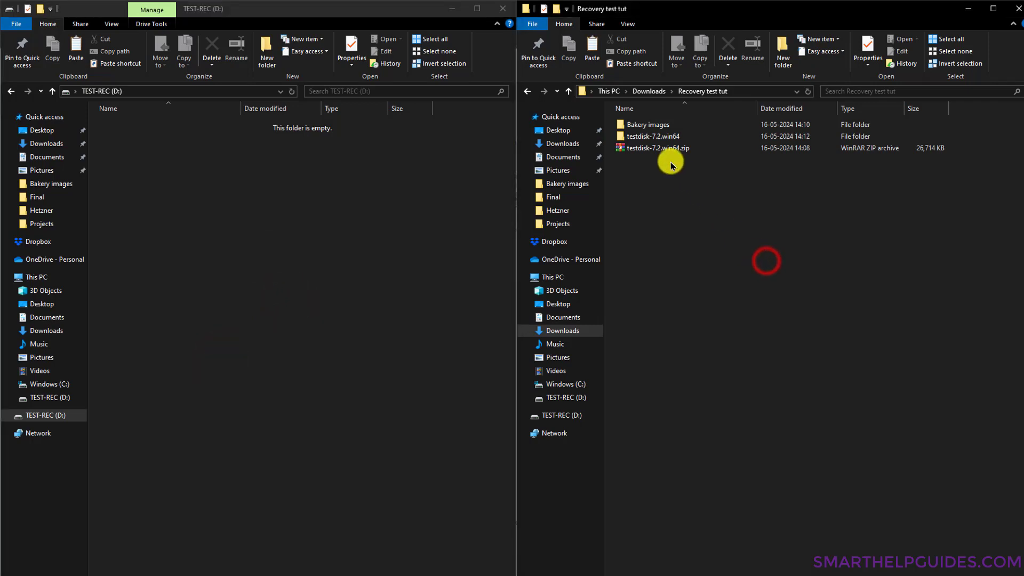
click(666, 133)
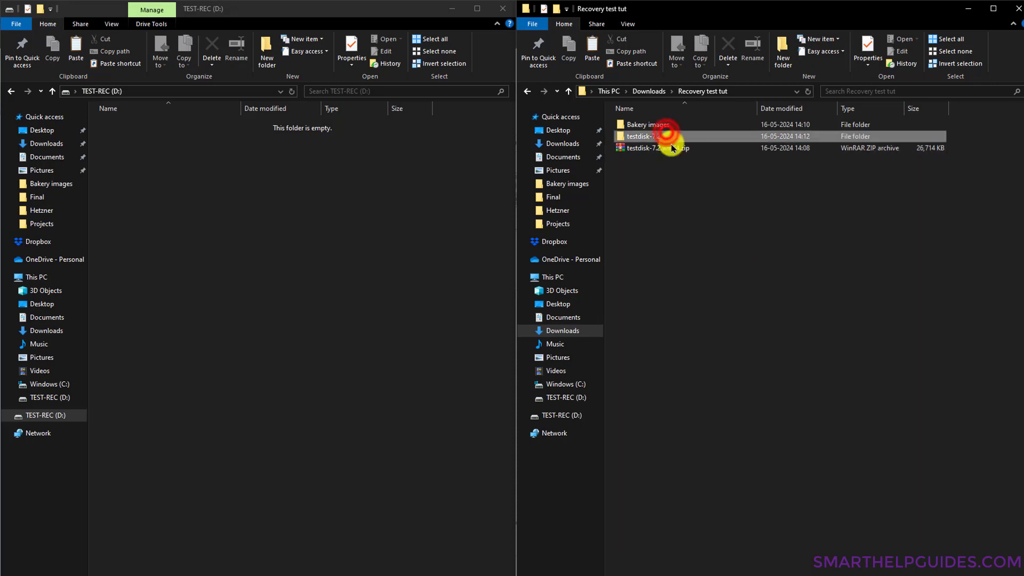
click(662, 126)
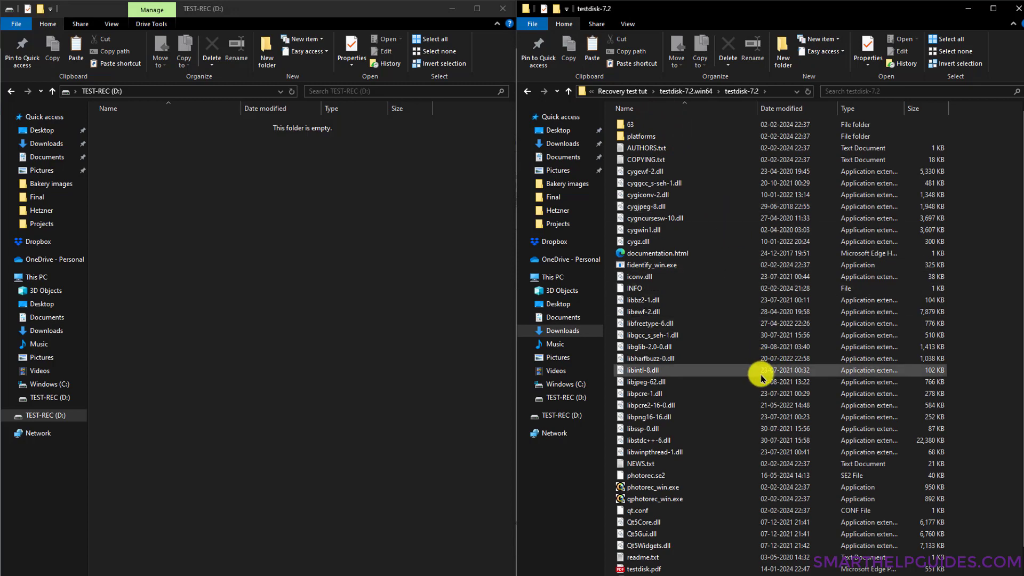
scroll(761, 378, down, 1)
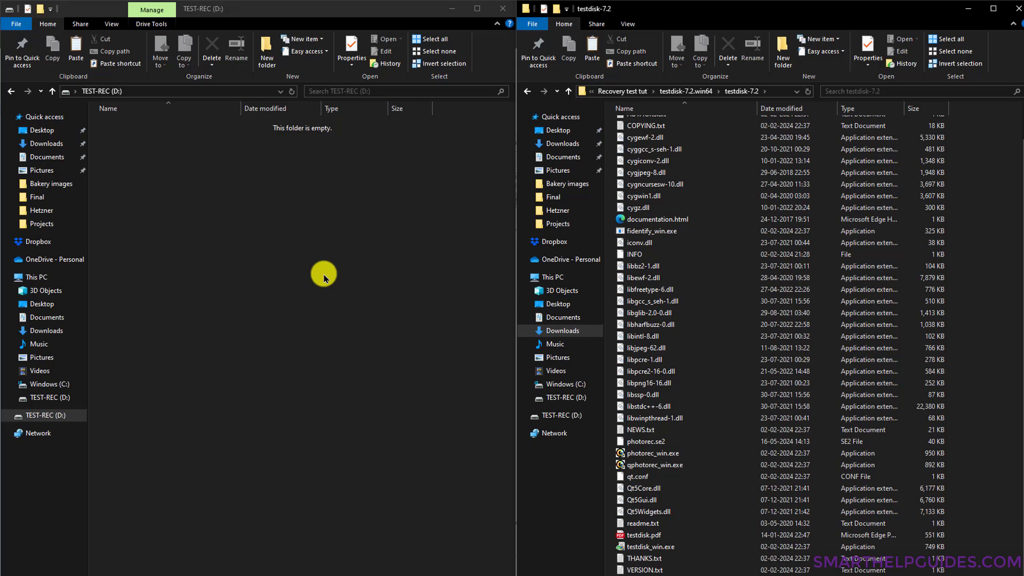
scroll(780, 261, up, 1)
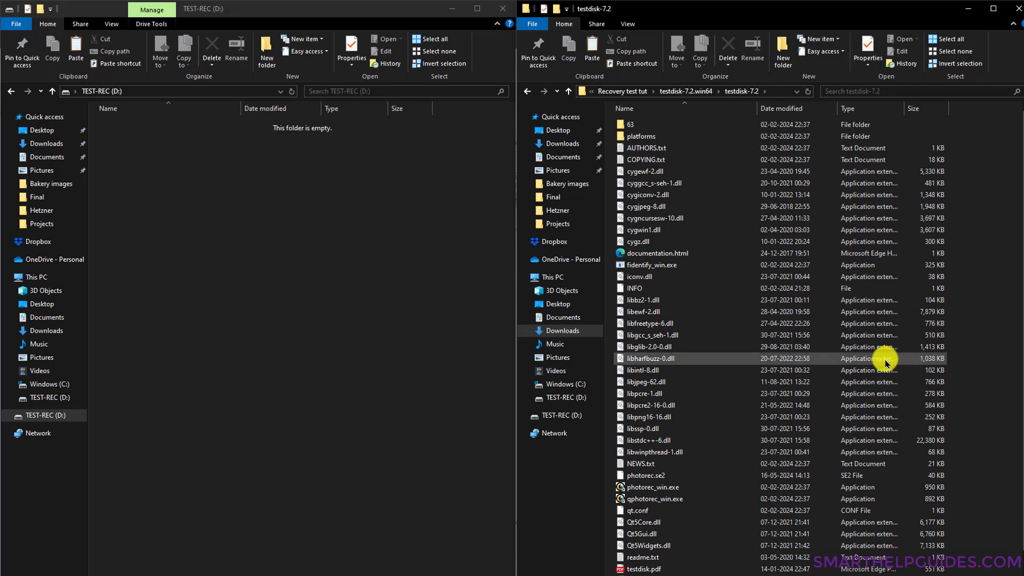
scroll(877, 354, down, 1)
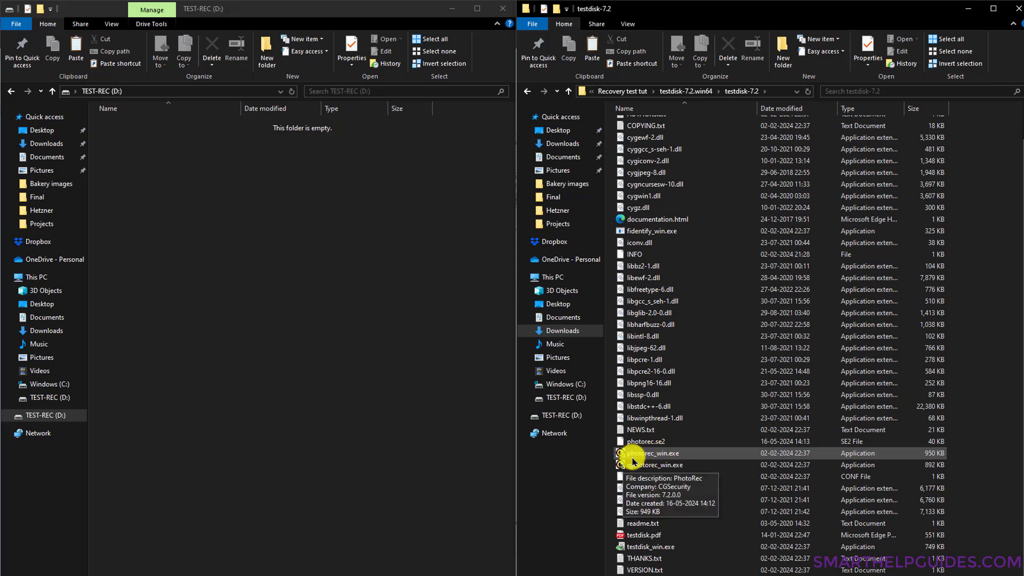
- Launch photorec_win.exe and proceed with PhysicalDrive1, the 30 GB USB SanDisk disk
double_click(668, 454)
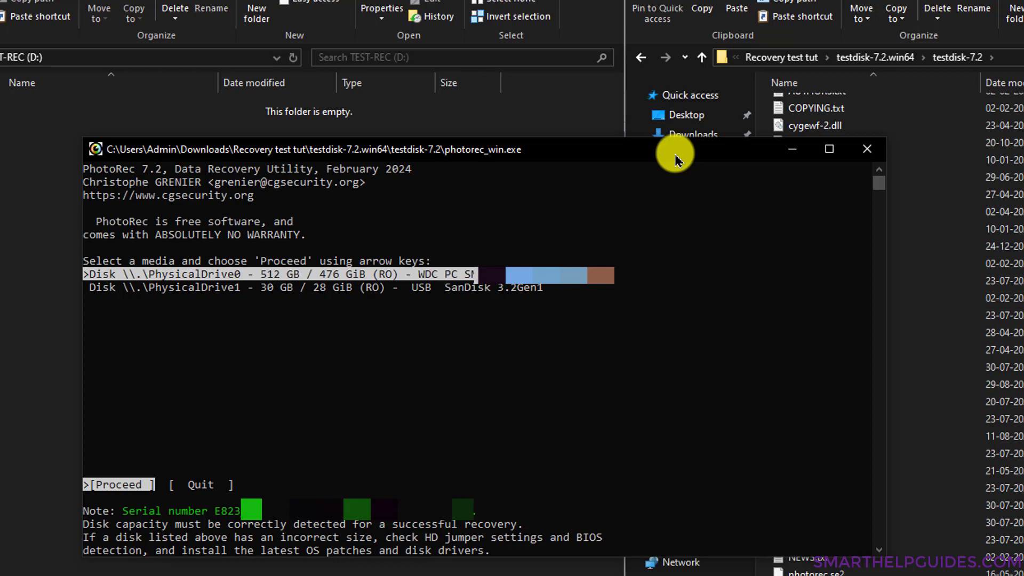
key(Down)
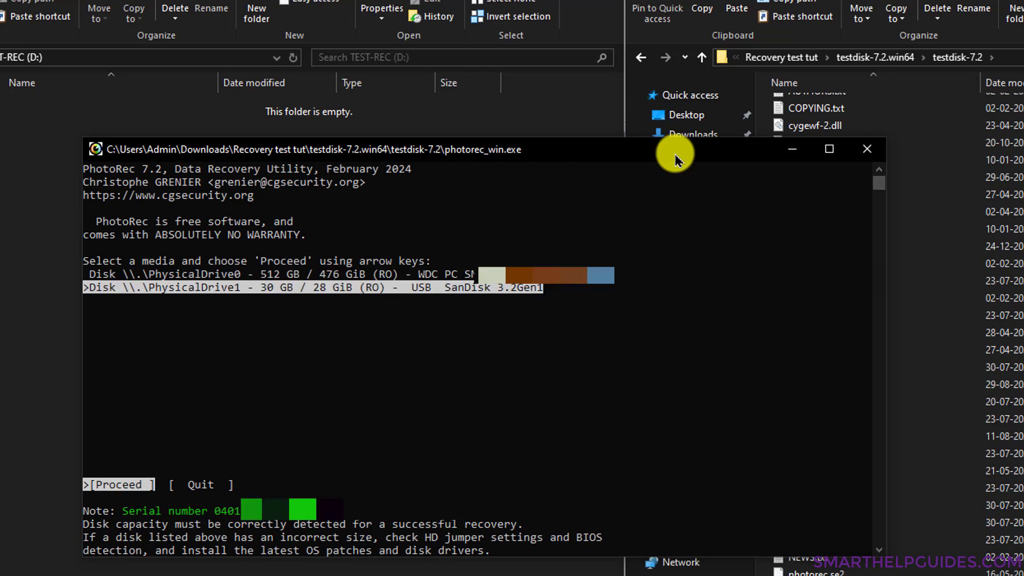
key(Up)
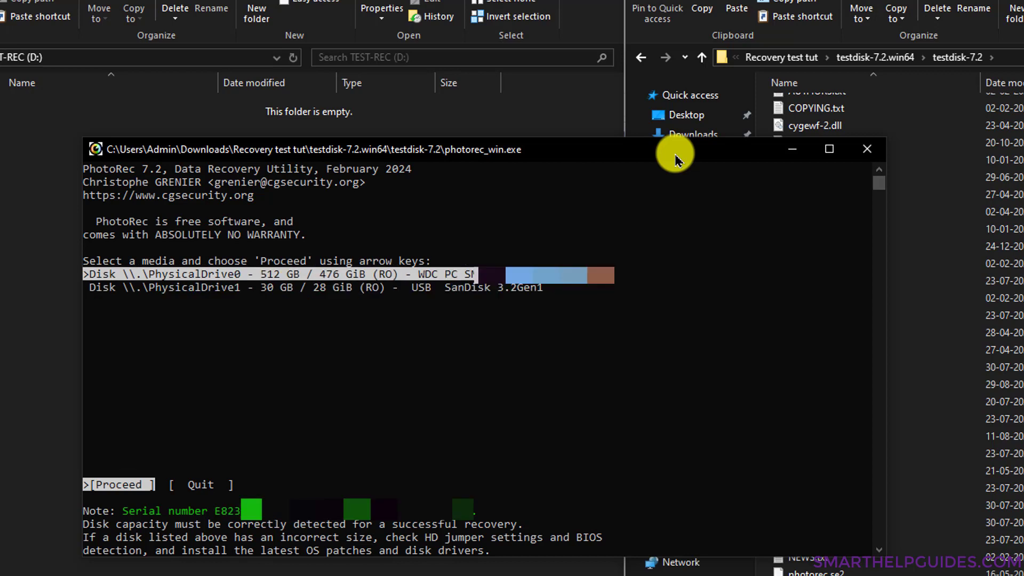
key(Down)
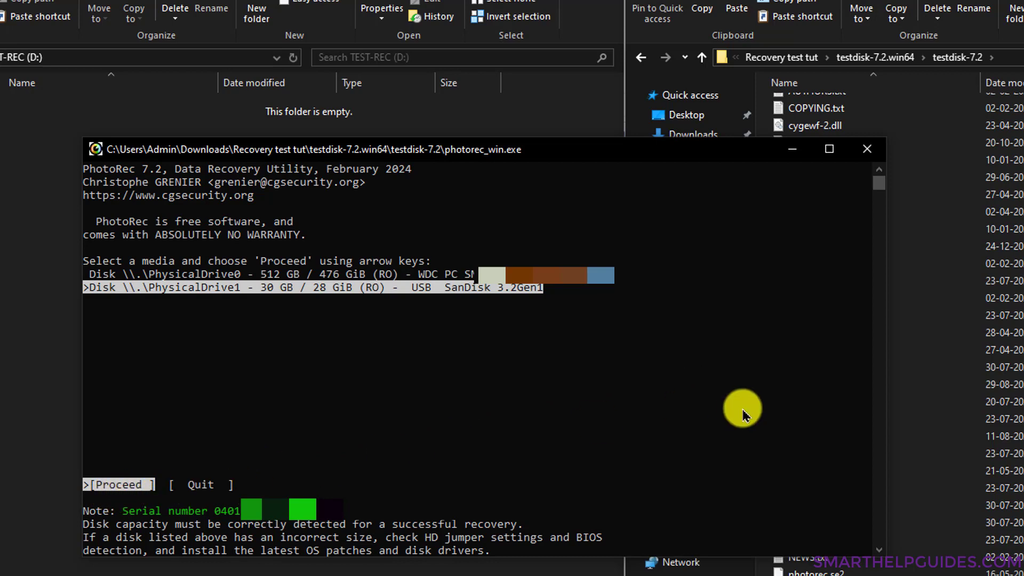
key(Return)
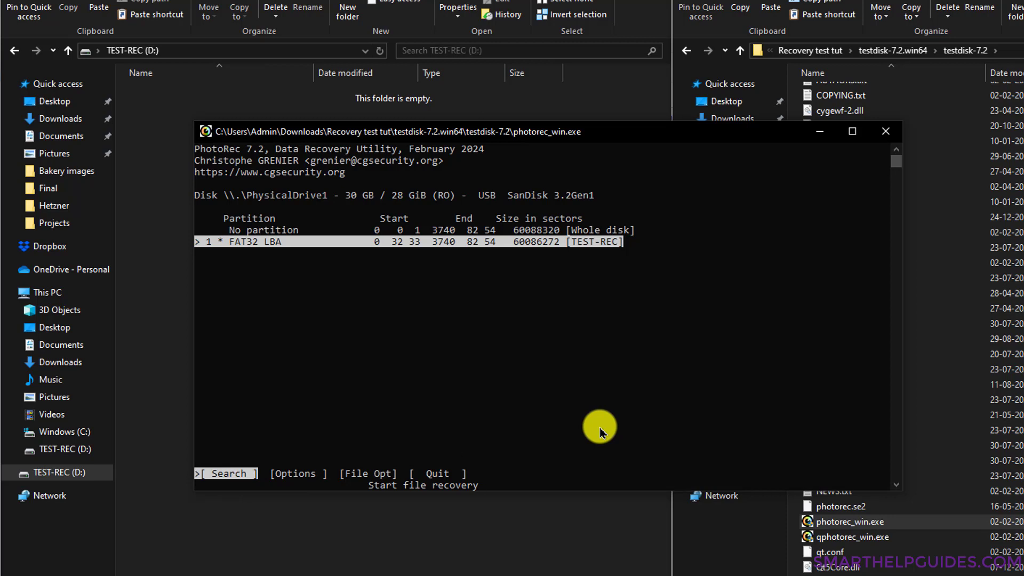
- Select the FAT32 TEST-REC partition and review its recovery Options
key(Up)
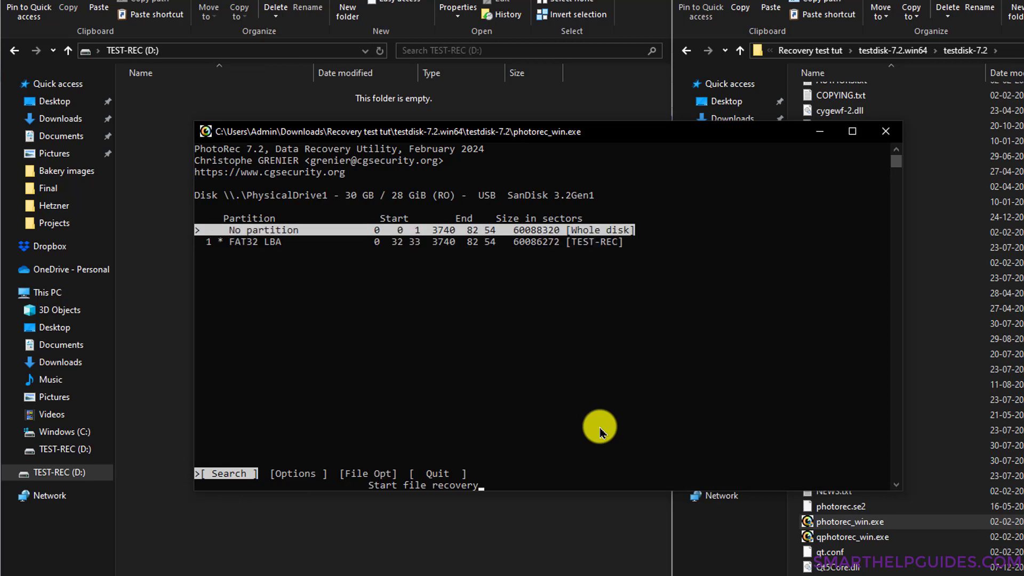
key(Down)
key(Right)
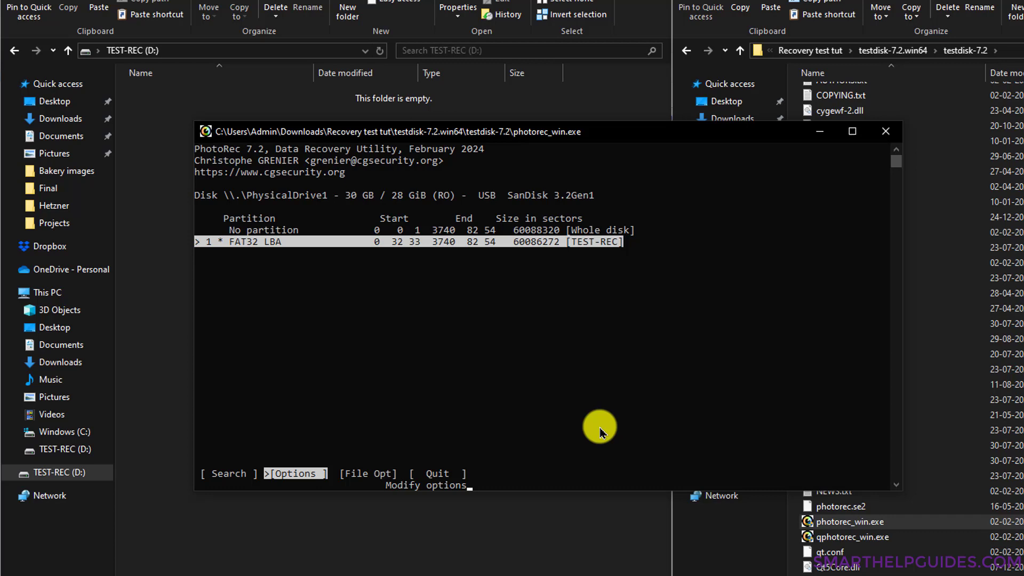
key(Return)
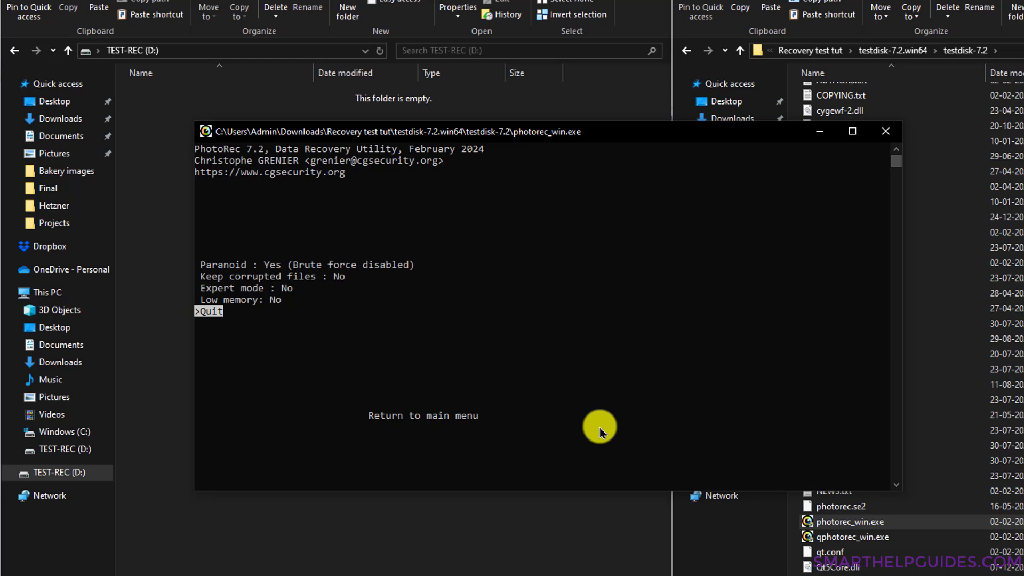
key(Return)
- Save the File Opt settings with every file family left enabled
key(Right)
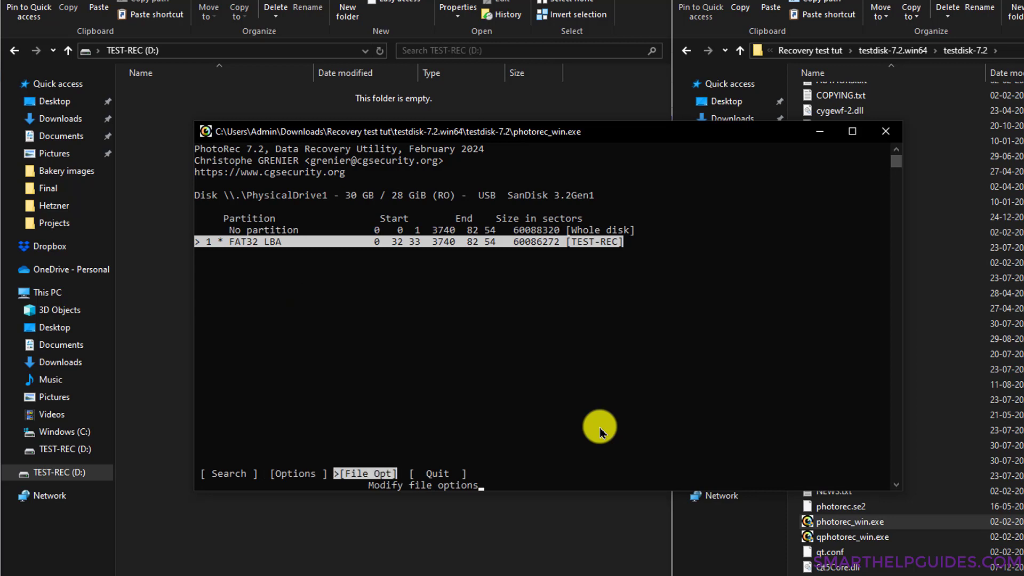
key(Return)
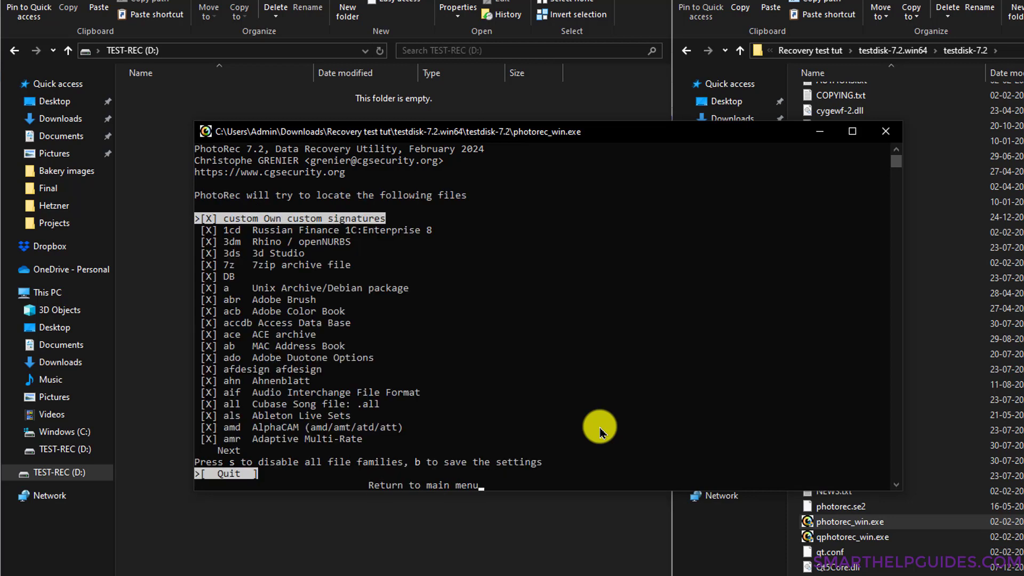
key(Down)
key(Down)
key(Down)
key(Down)
key(Down)
key(Down)
key(Down)
key(Down)
key(Down)
key(Down)
key(Down)
key(Down)
key(Down)
key(Down)
key(Down)
key(Down)
key(Down)
key(Down)
key(Down)
key(Down)
key(Down)
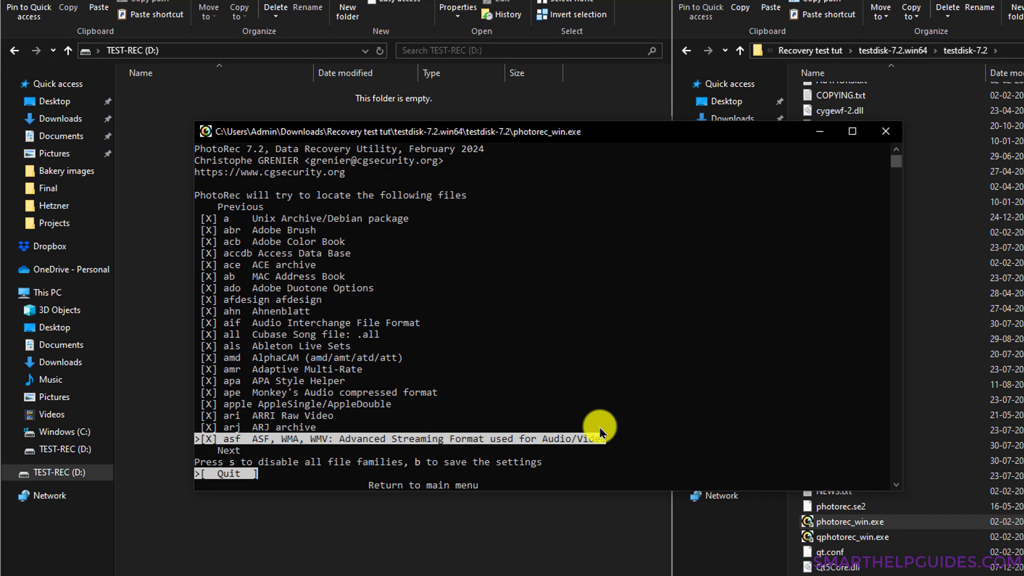
key(Down)
key(Down)
key(Down)
key(Down)
key(Down)
key(Down)
key(Down)
key(Down)
key(Down)
key(Down)
key(Down)
key(Down)
key(Down)
key(Down)
key(Down)
key(Down)
key(Down)
key(Down)
key(Down)
key(Down)
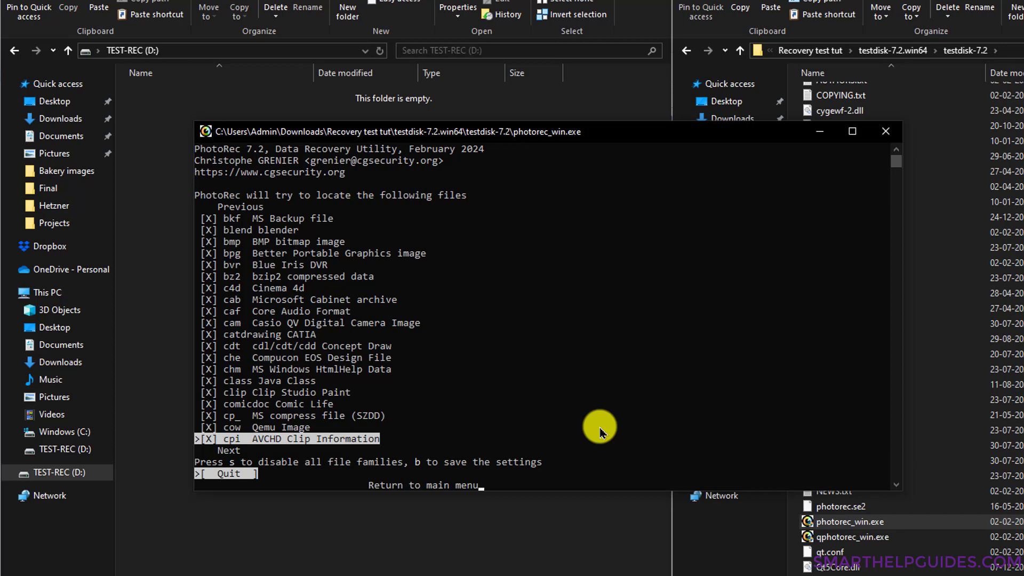
key(b)
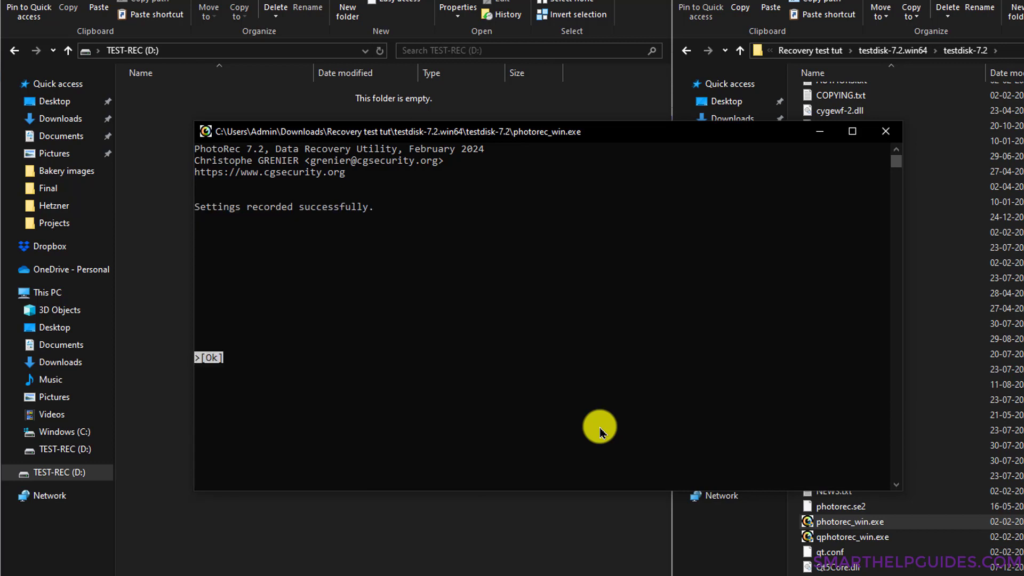
key(Return)
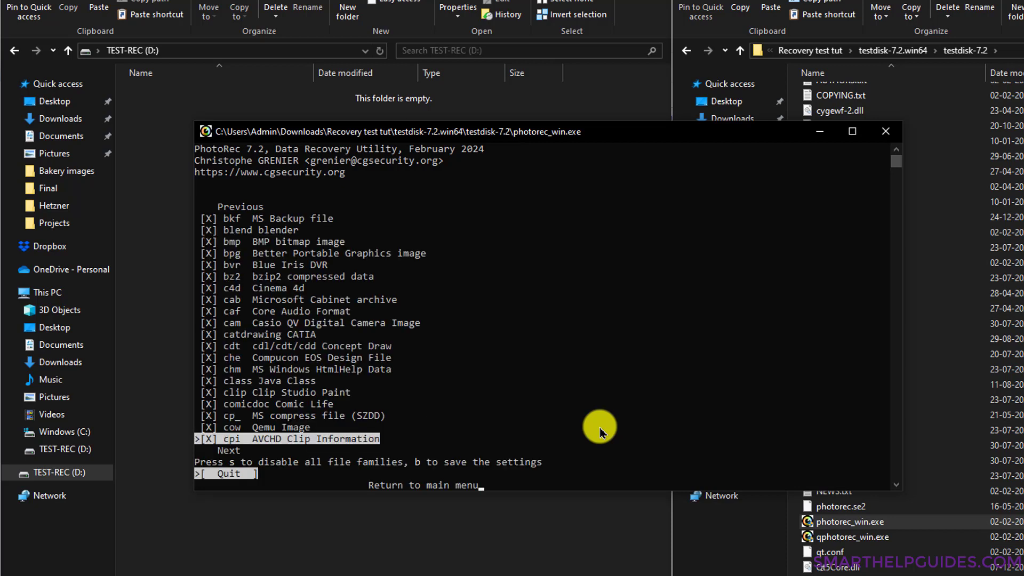
key(Return)
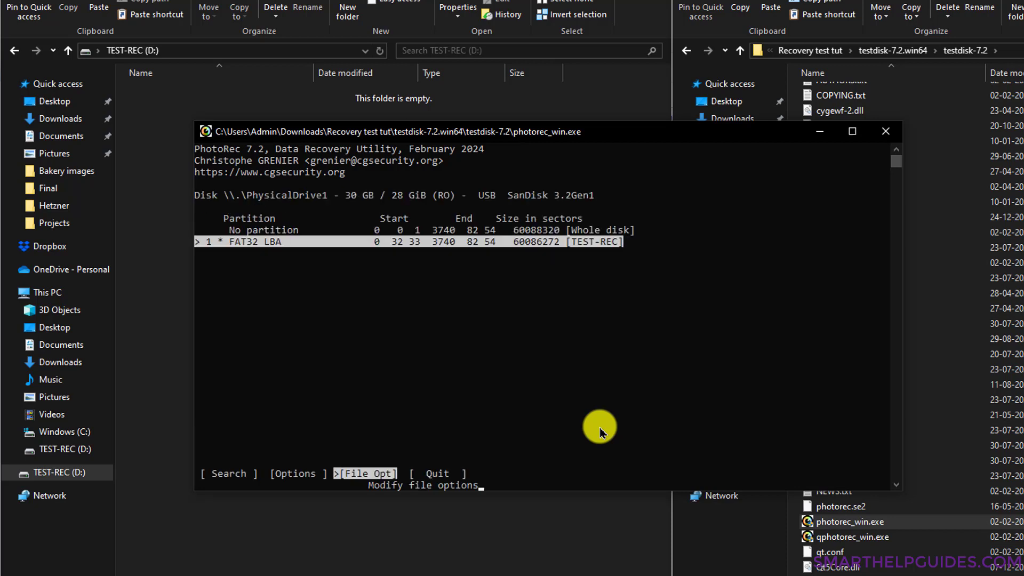
key(Left)
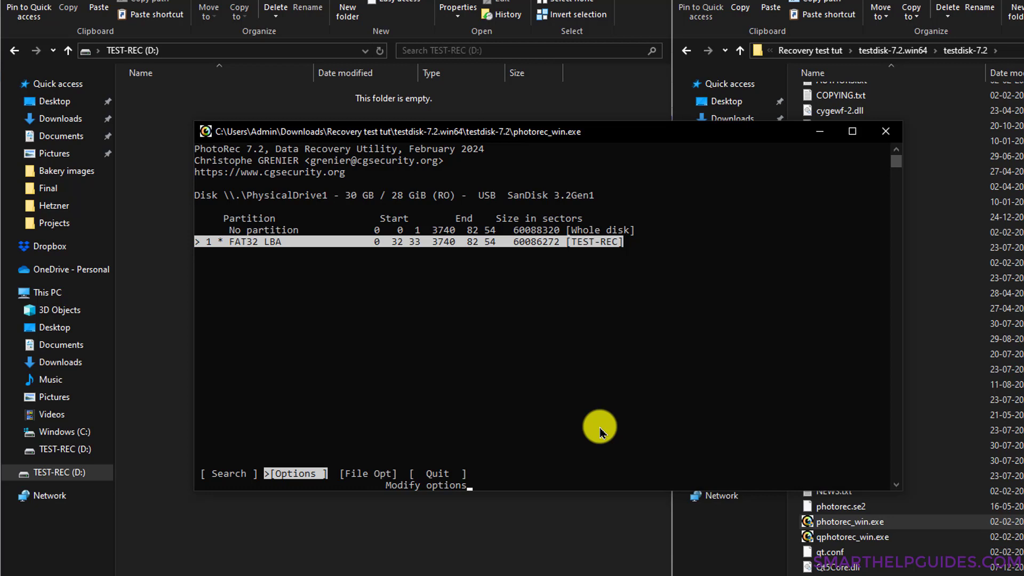
- Start the search on the FAT32 partition with filesystem type FAT/NTFS/HFS+/ReiserFS (Other)
key(Left)
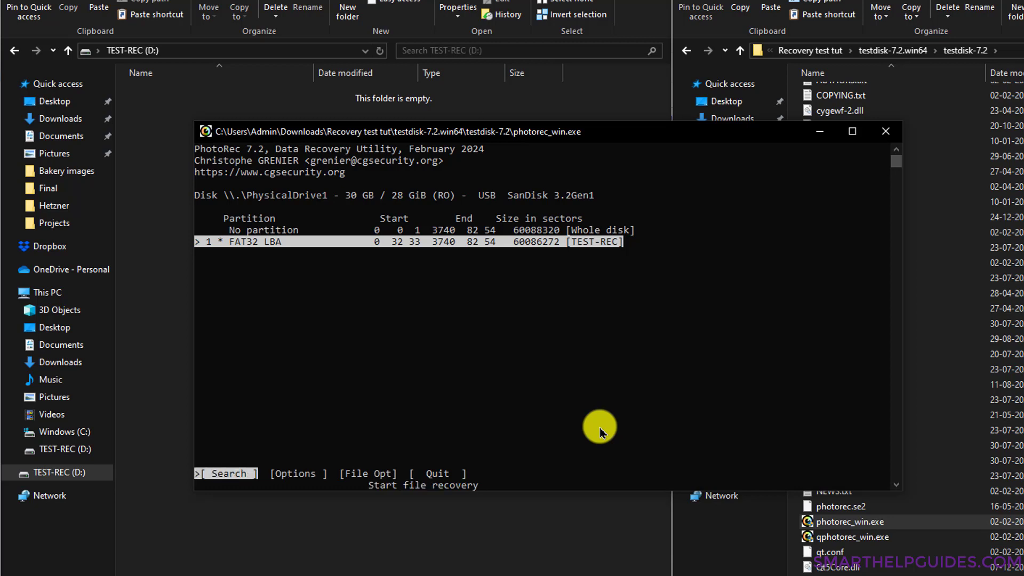
key(Return)
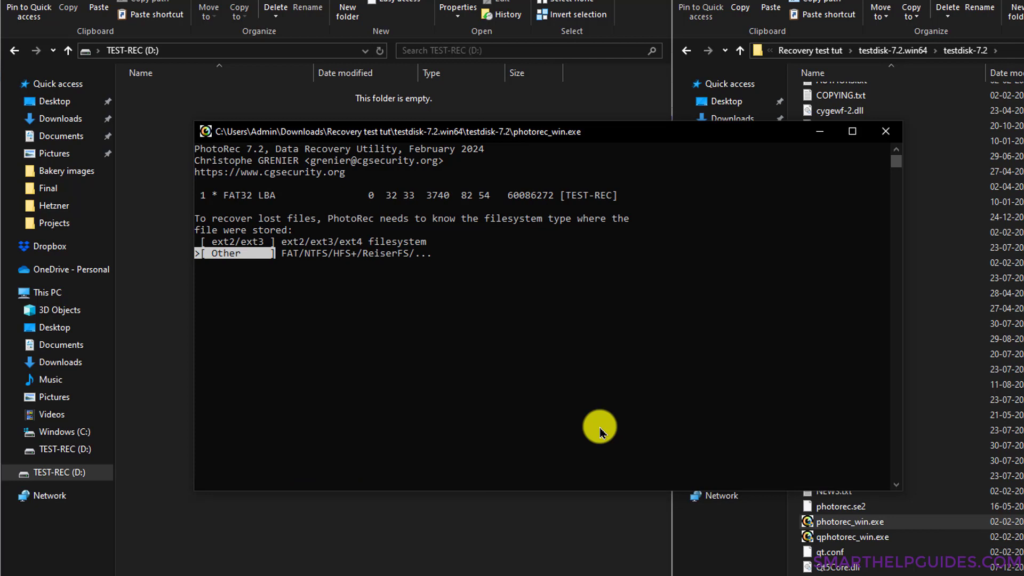
key(Up)
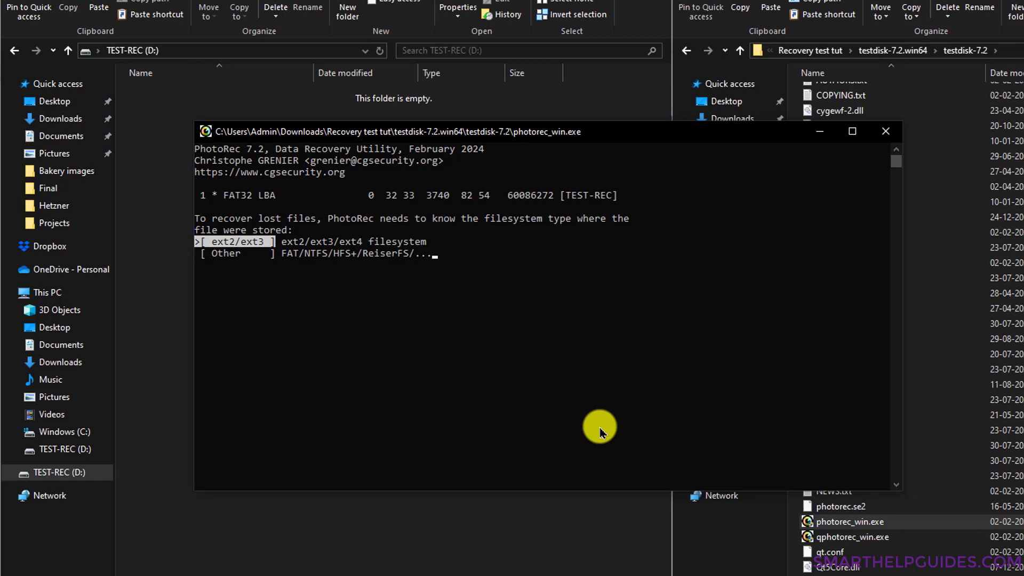
key(Down)
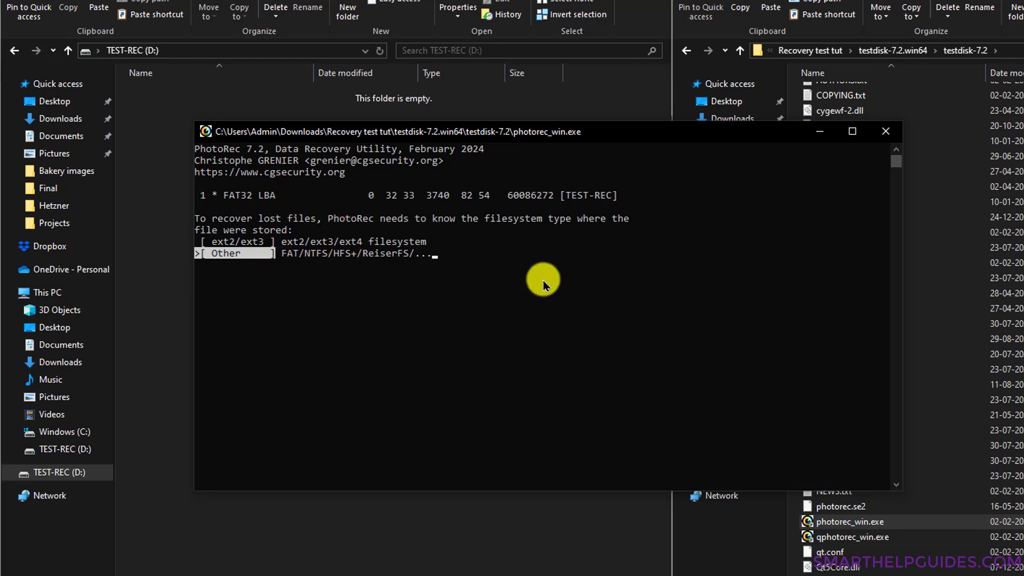
key(Return)
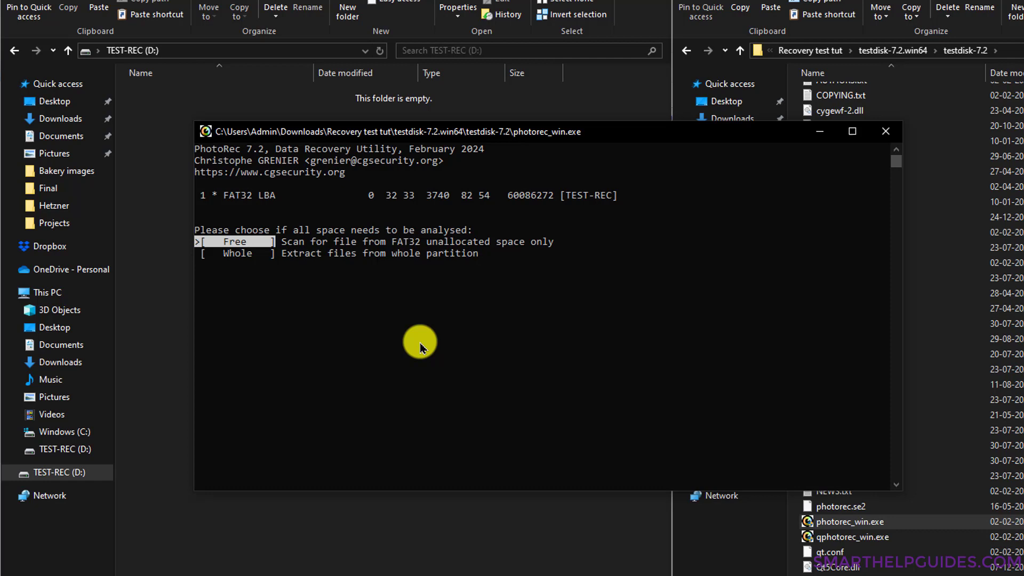
- Highlight [Whole] to scan the entire partition rather than only free space
key(Down)
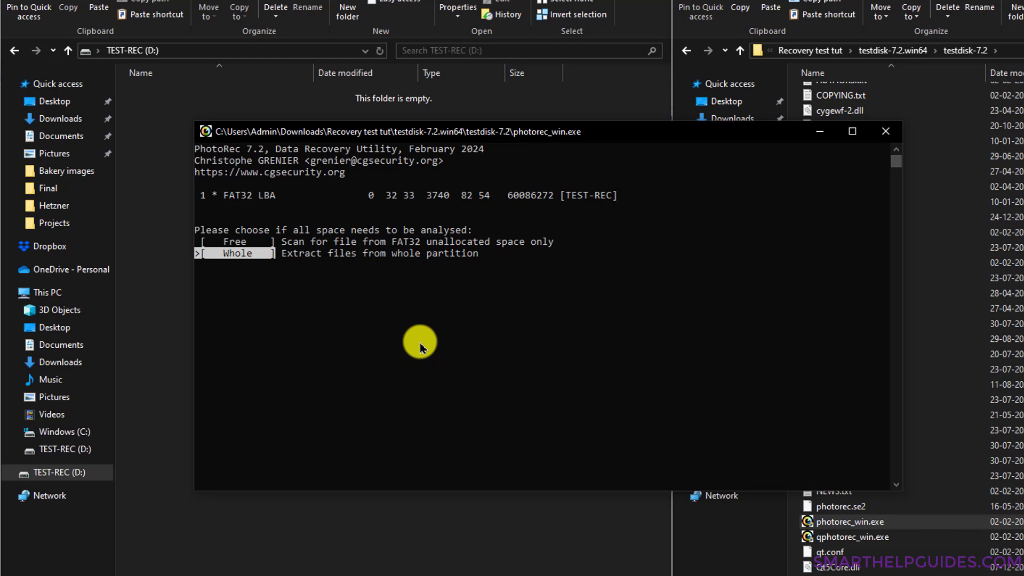
- Confirm the whole-partition scan and recover into the testdisk-7.2 directory, saving 61 files
key(Return)
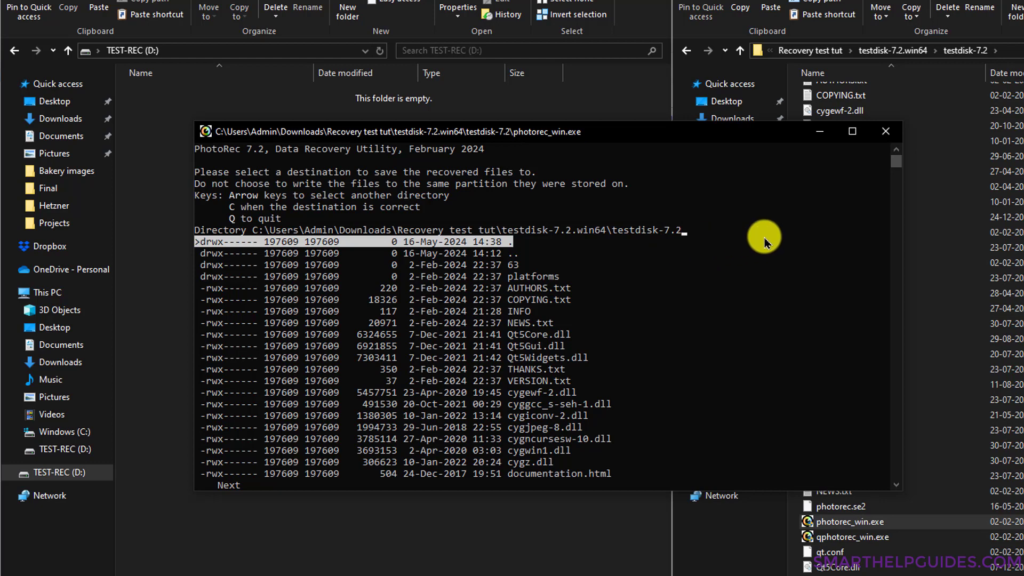
key(c)
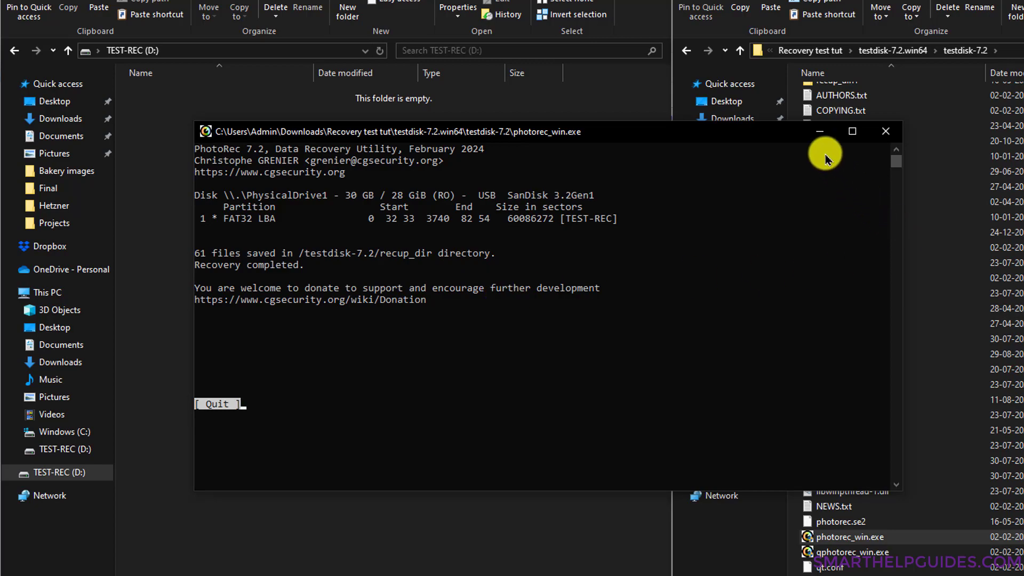
- Open recup_dir.1 and browse the recovered PNG, JPG, PDF, RAR and TTF files
click(823, 133)
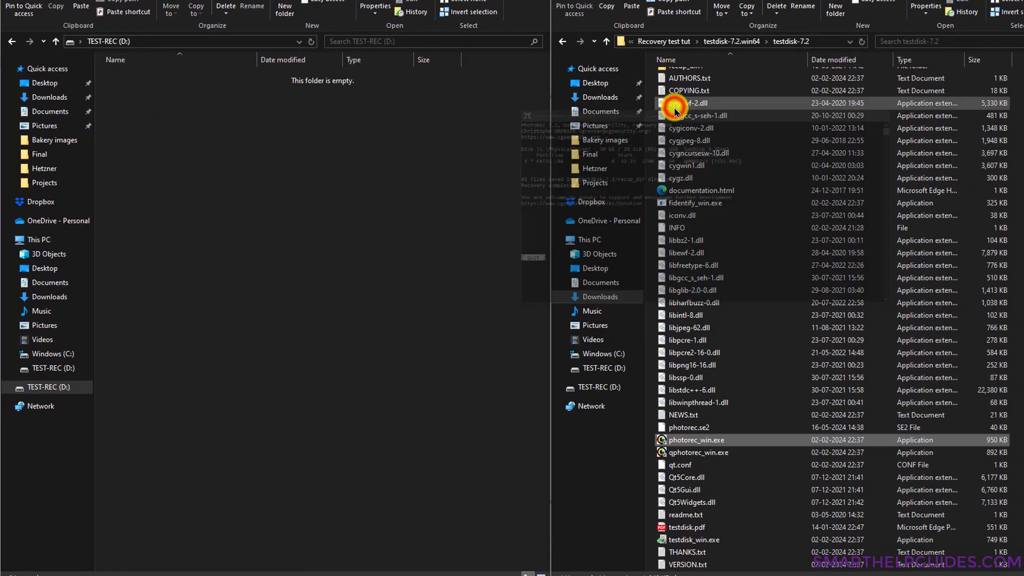
scroll(915, 218, up, 2)
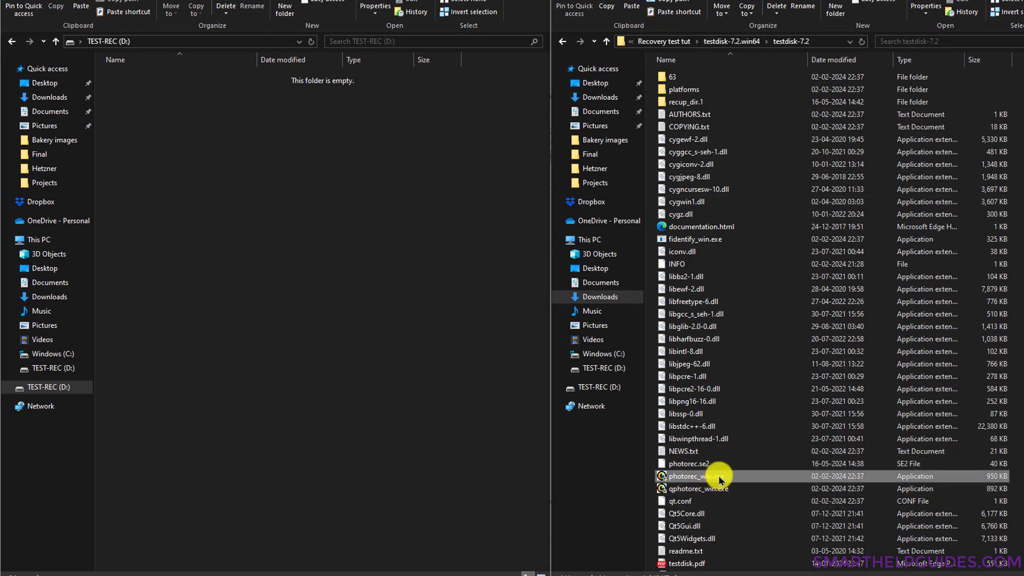
mouse_move(696, 104)
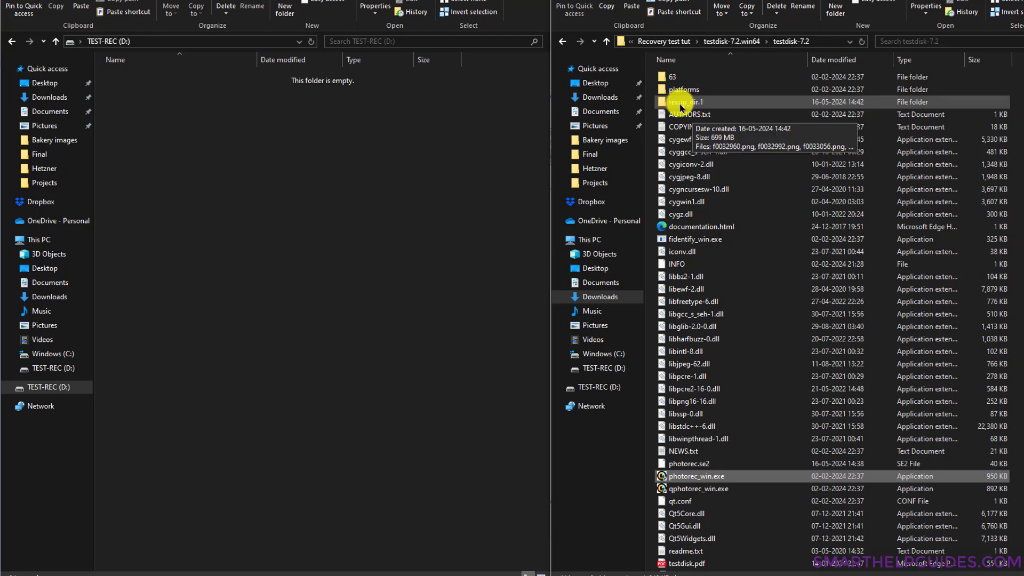
click(695, 107)
double_click(694, 106)
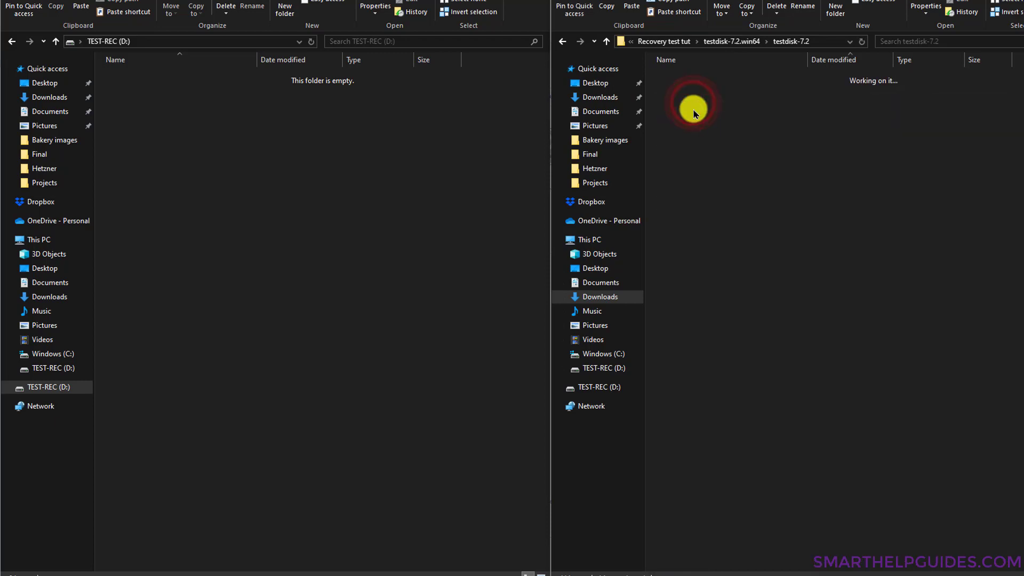
scroll(856, 214, down, 7)
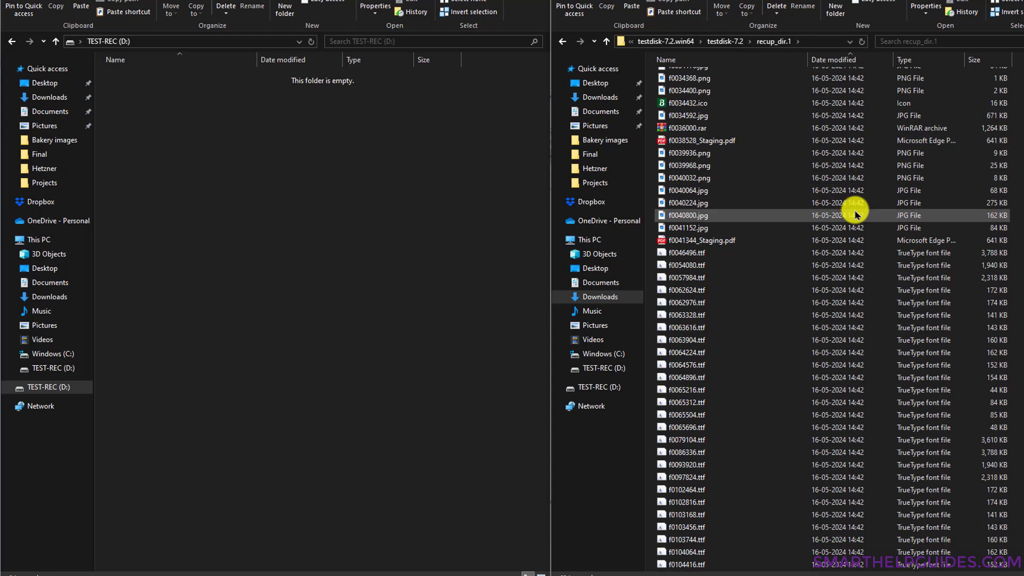
scroll(855, 223, up, 7)
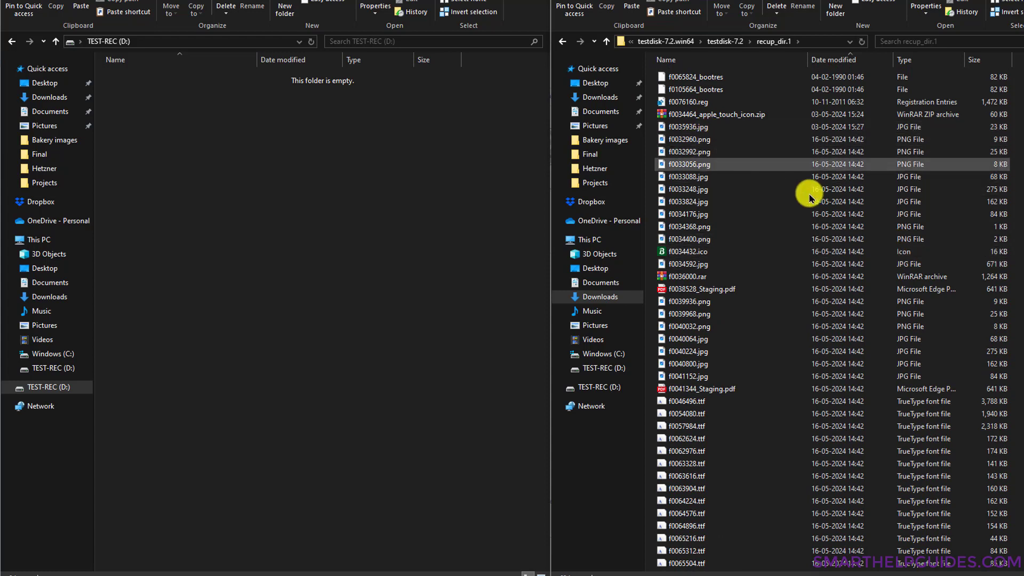
click(709, 128)
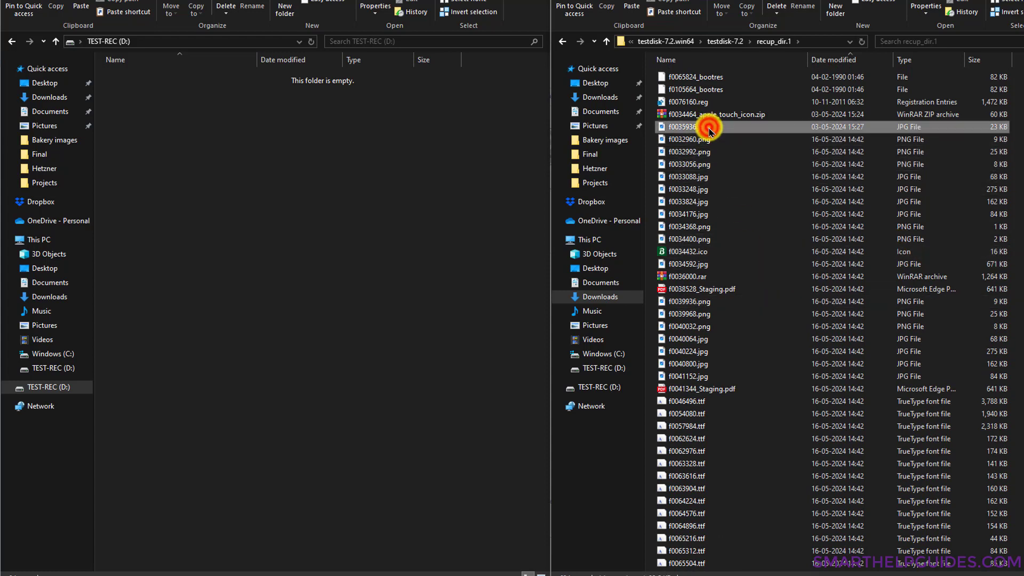
key(Return)
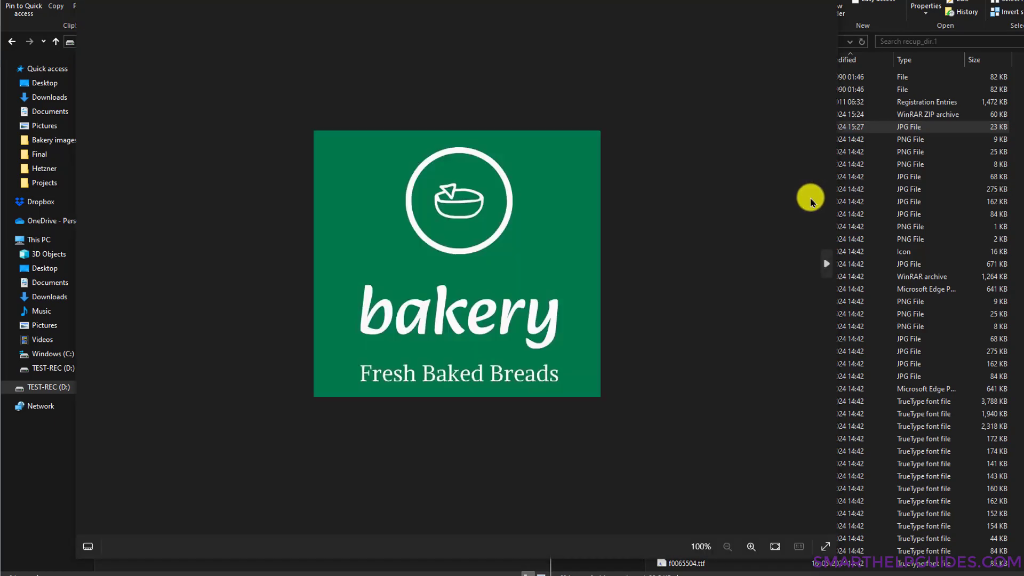
click(811, 202)
click(811, 202)
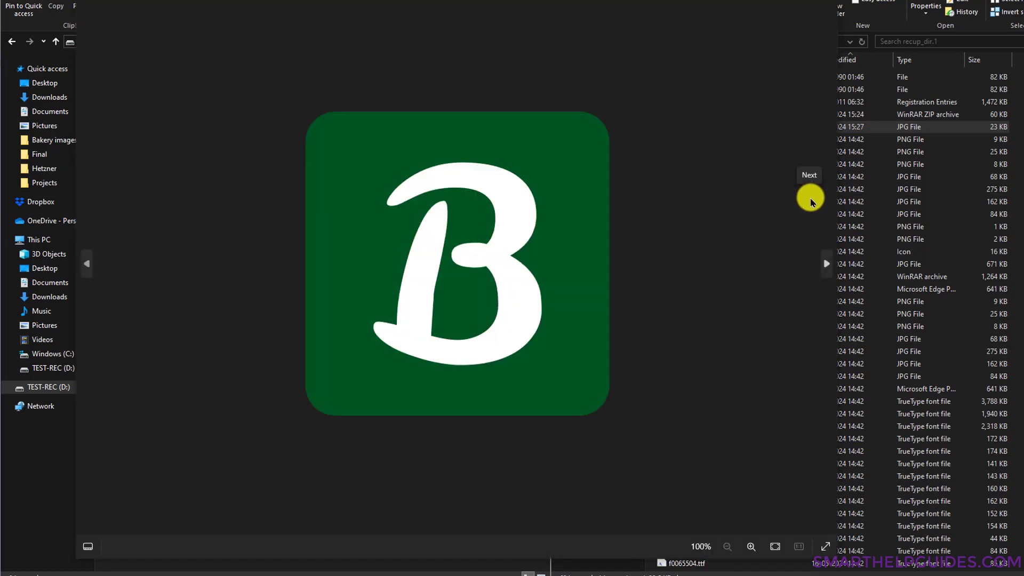
click(811, 202)
click(811, 201)
click(811, 202)
click(811, 201)
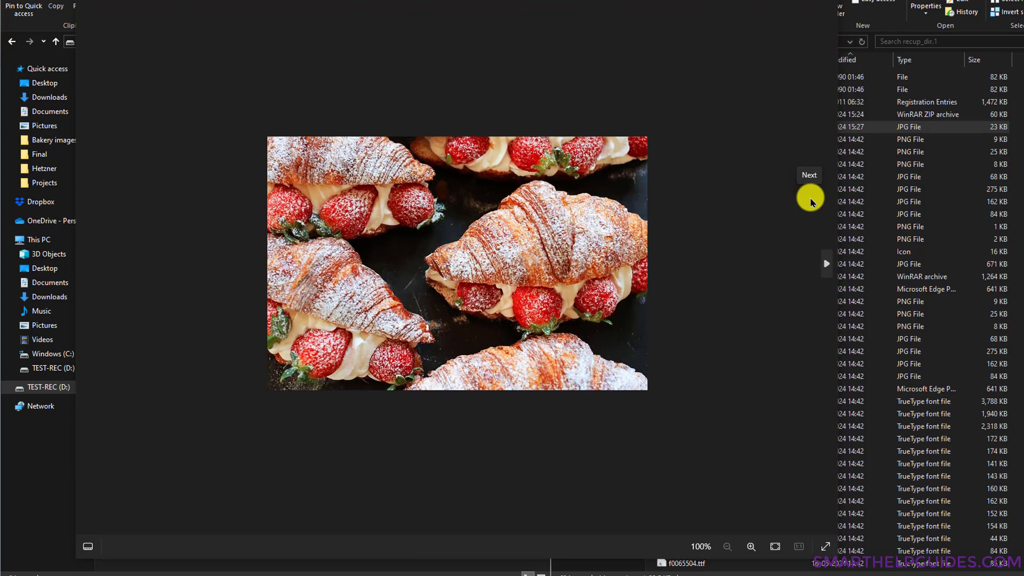
click(811, 202)
click(811, 201)
click(811, 201)
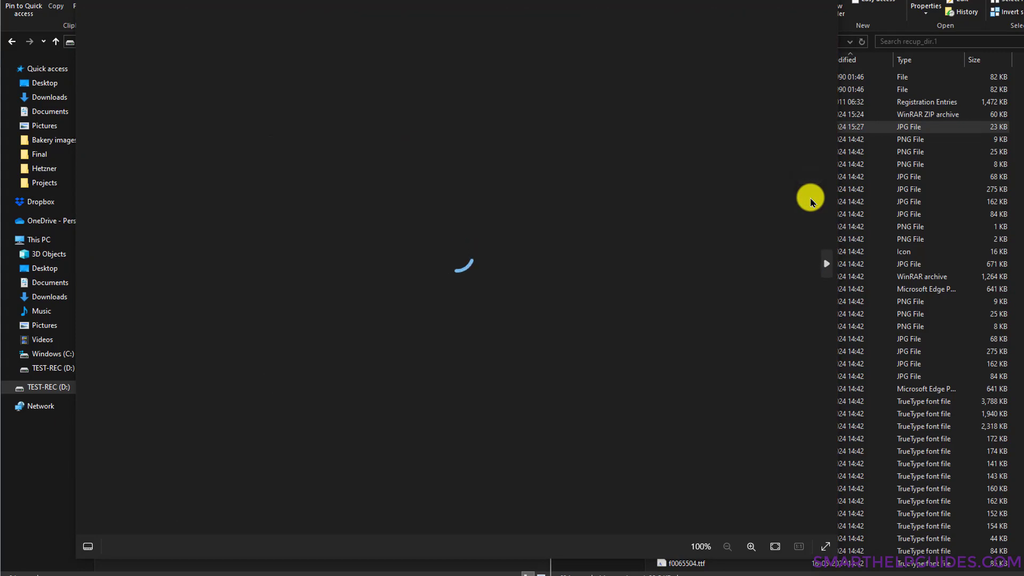
click(811, 201)
click(811, 202)
click(811, 202)
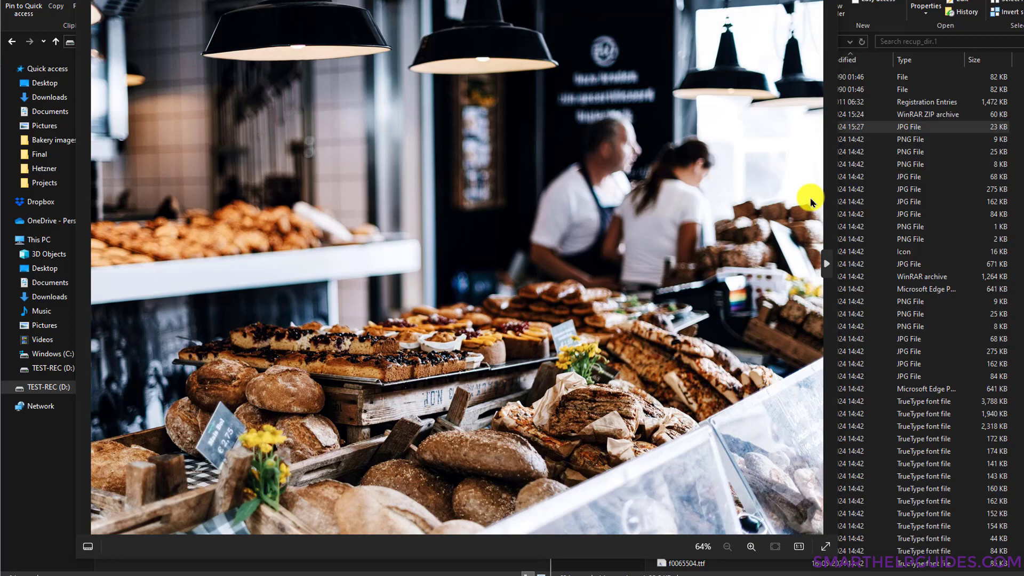
key(Escape)
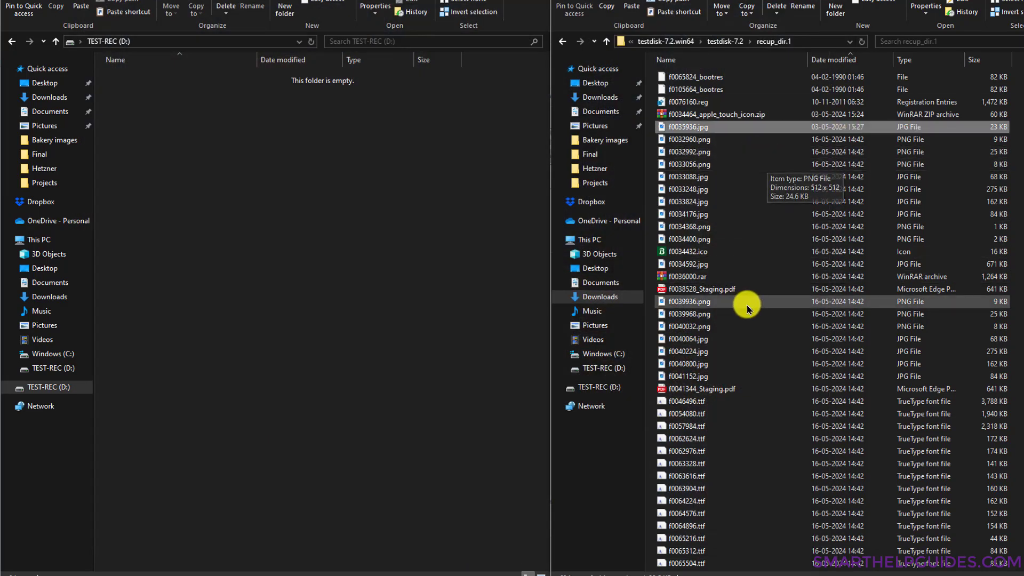
- Open the recovered f0036000.rar, dismiss the licence reminder, and enter its test archive folder
double_click(697, 277)
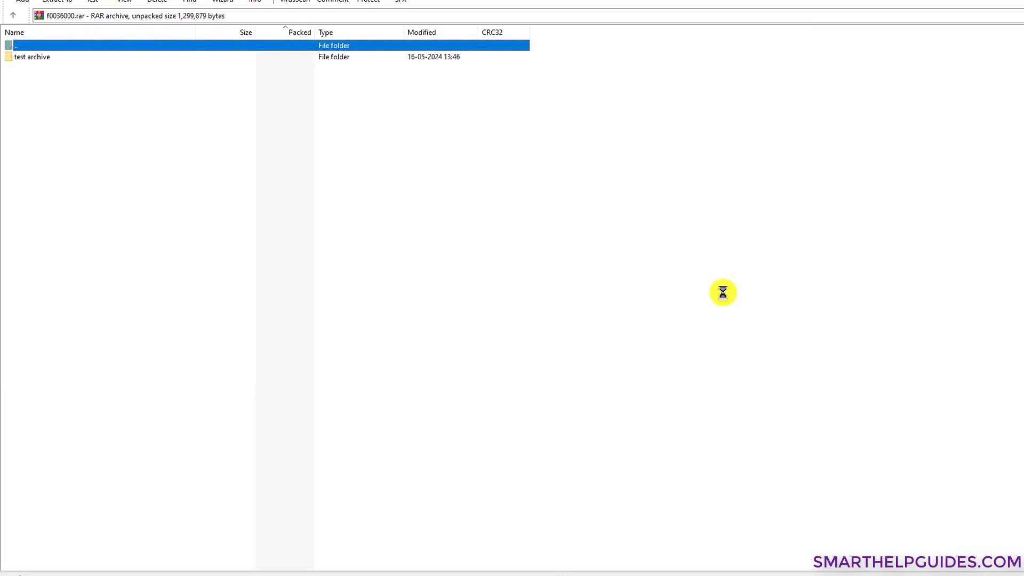
click(57, 57)
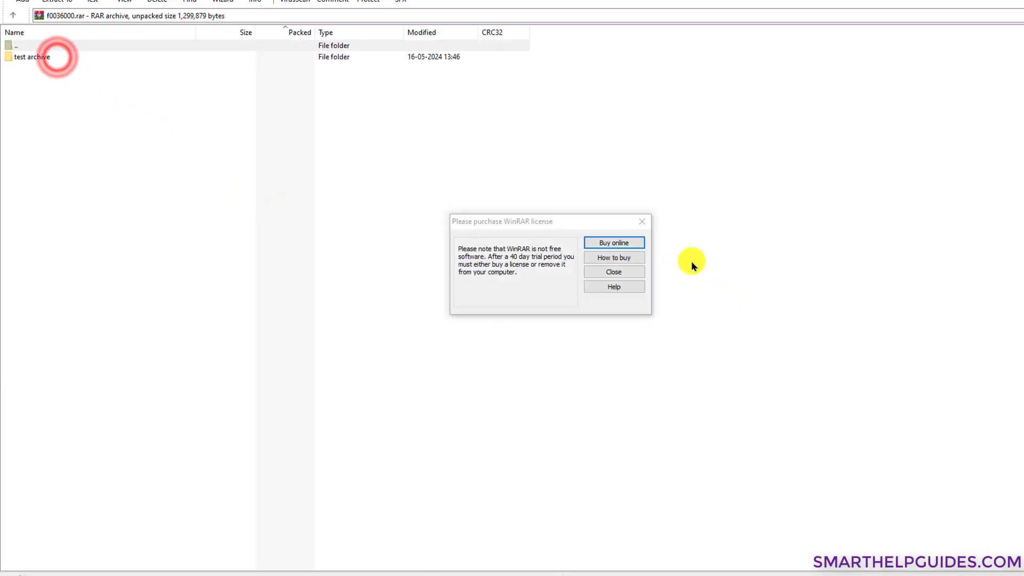
click(641, 221)
click(33, 57)
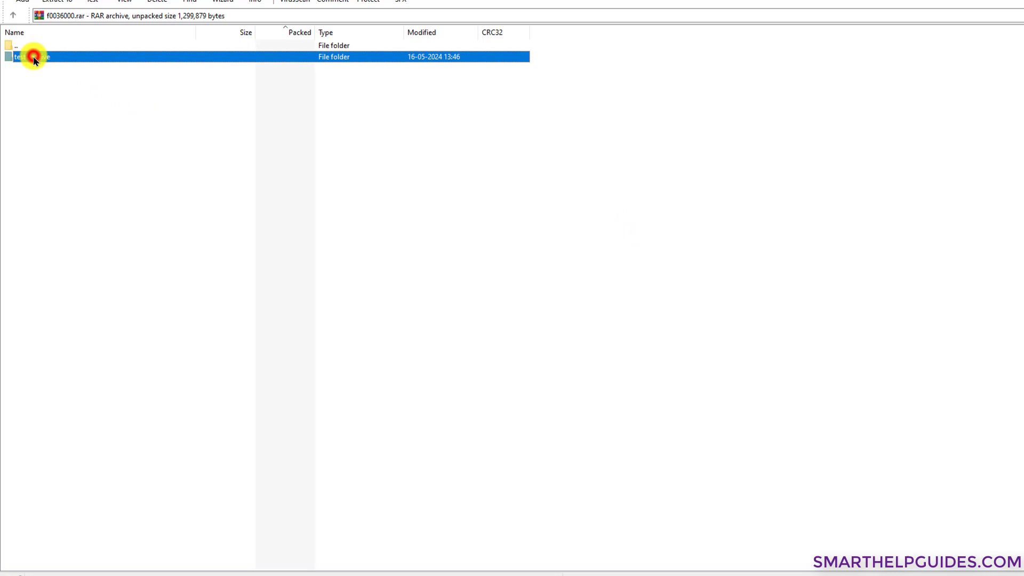
double_click(34, 57)
- Confirm about.txt reads intact in Notepad, then launch testrecovery.pdf from the archive
click(38, 55)
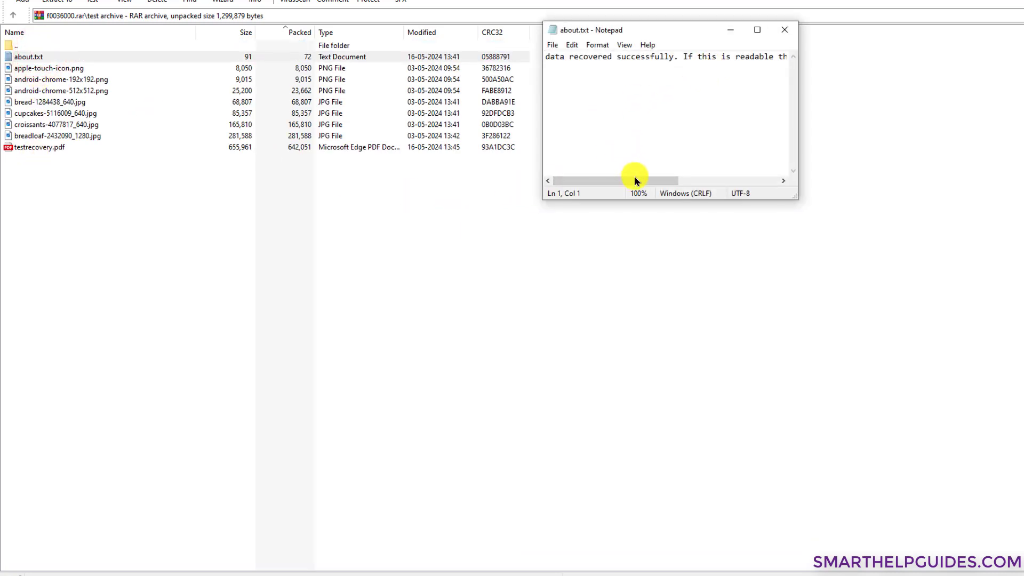
drag(635, 182, 605, 184)
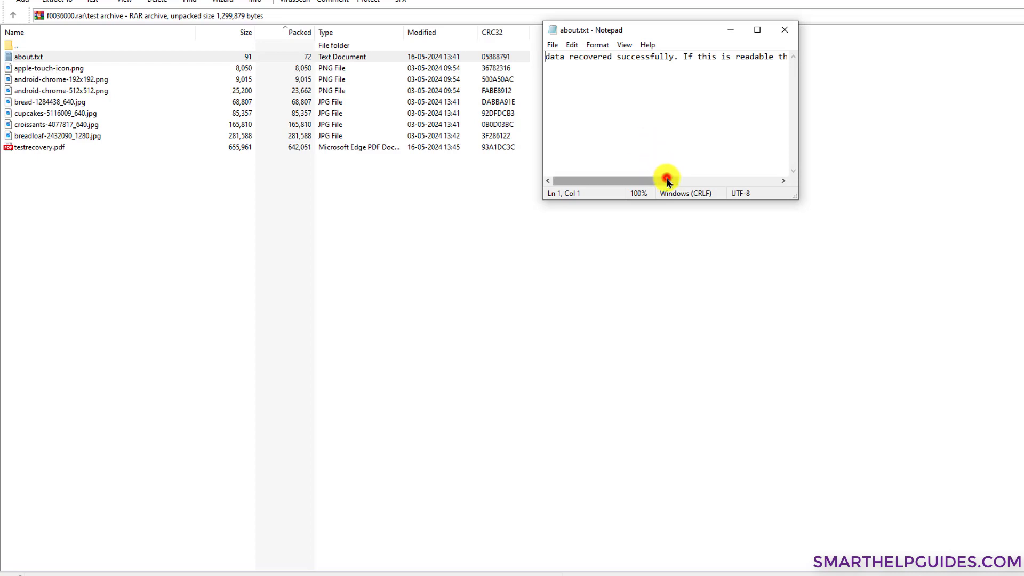
drag(667, 182, 630, 183)
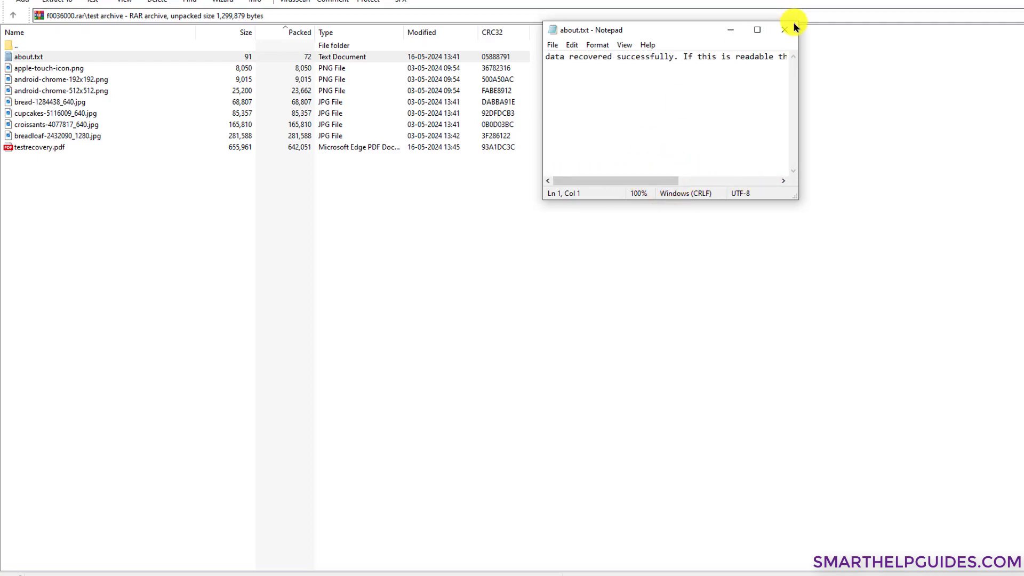
click(793, 27)
click(52, 148)
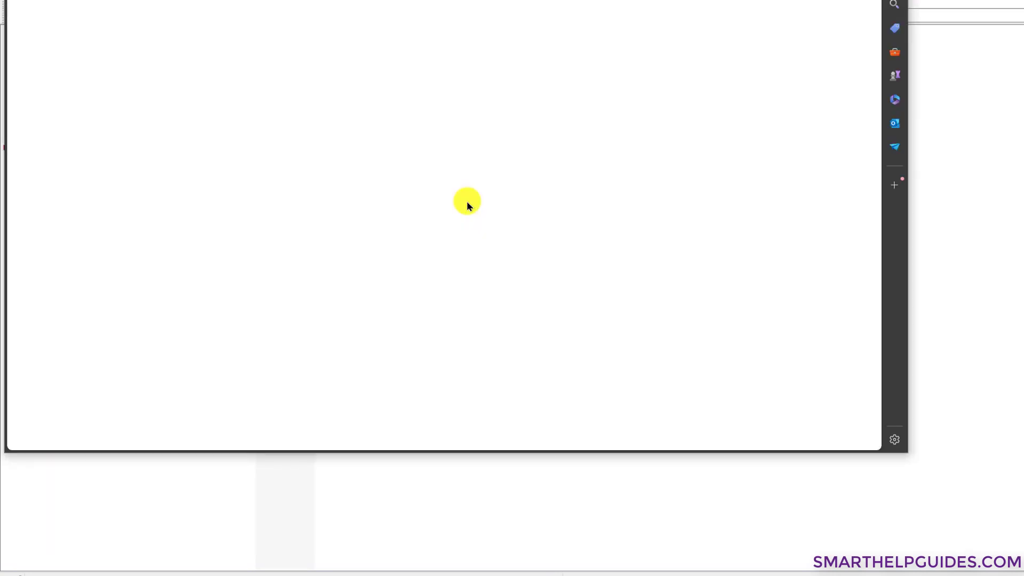
- Scroll through the pages of testrecovery.pdf in Edge, then close the viewer
scroll(520, 235, down, 15)
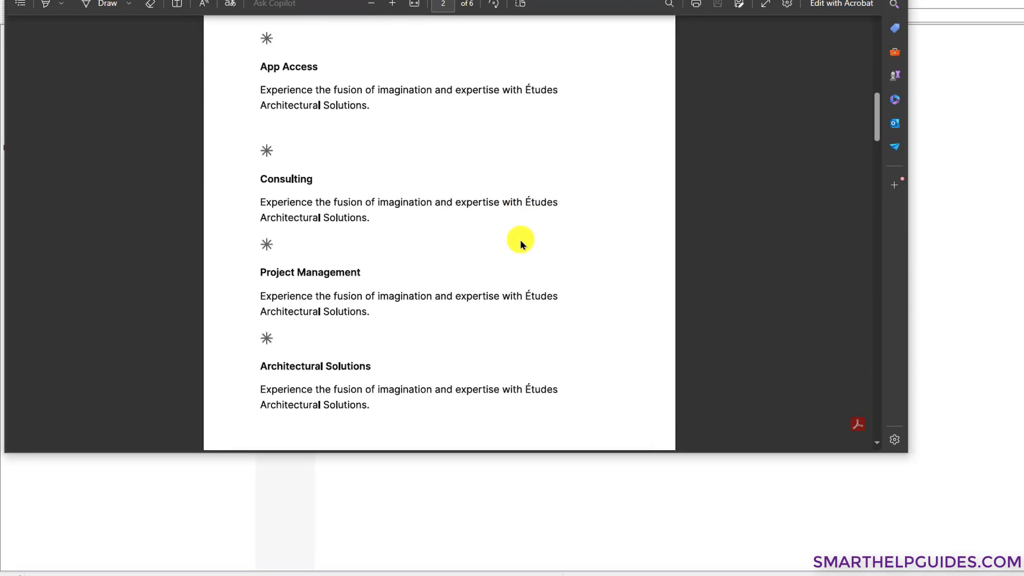
scroll(521, 251, down, 20)
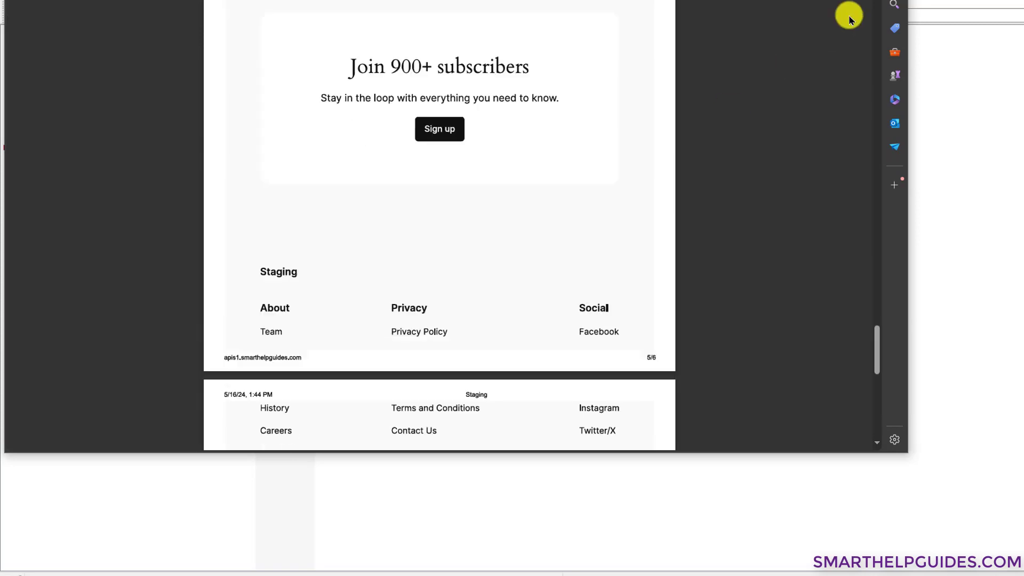
key(ctrl+w)
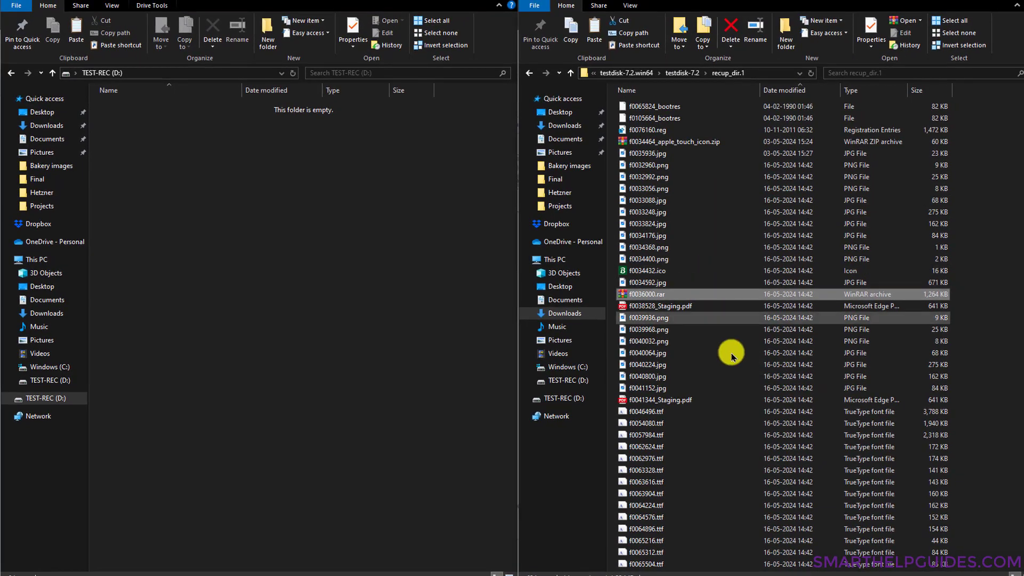
scroll(709, 421, down, 6)
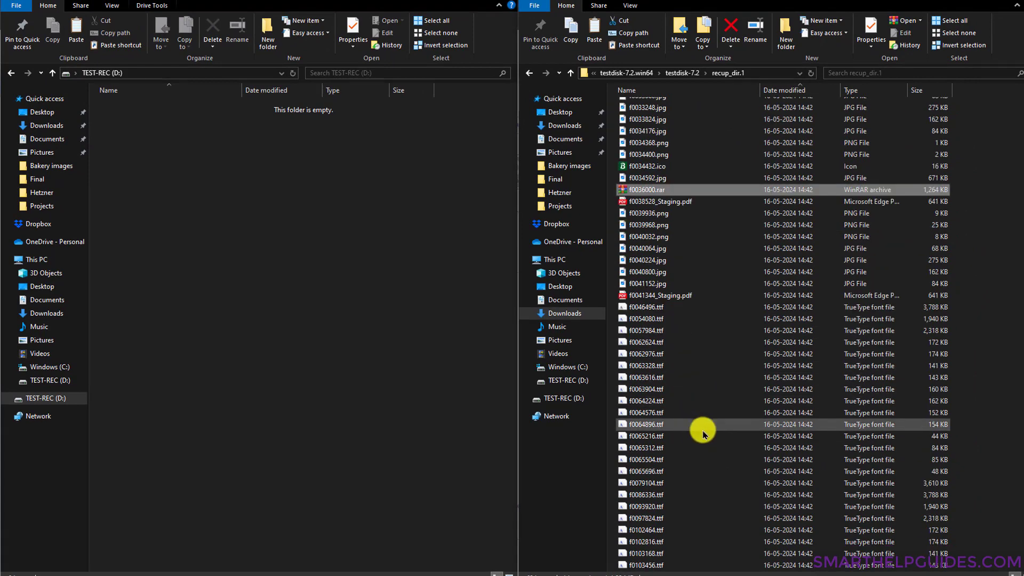
scroll(704, 443, down, 2)
scroll(766, 335, up, 7)
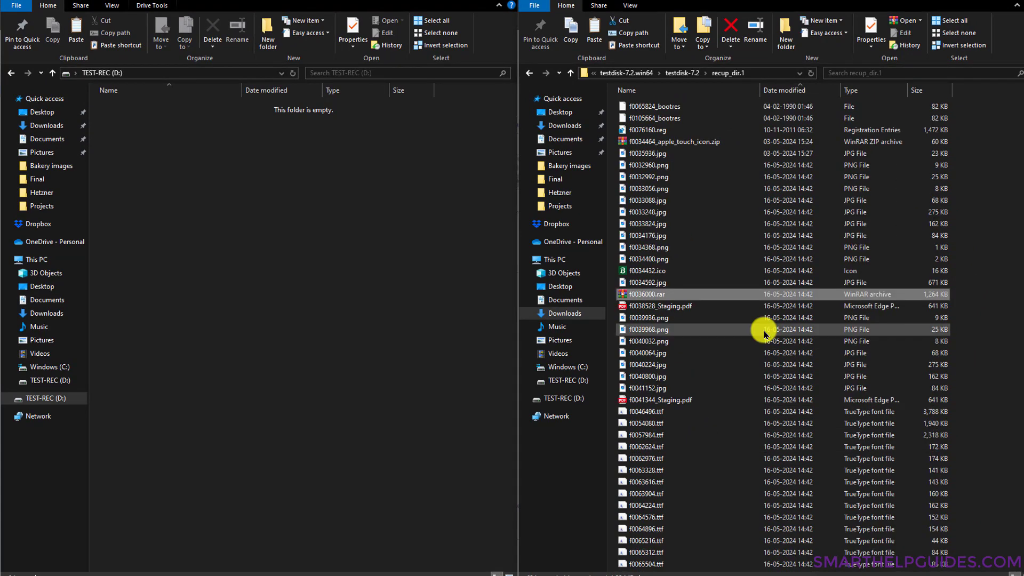